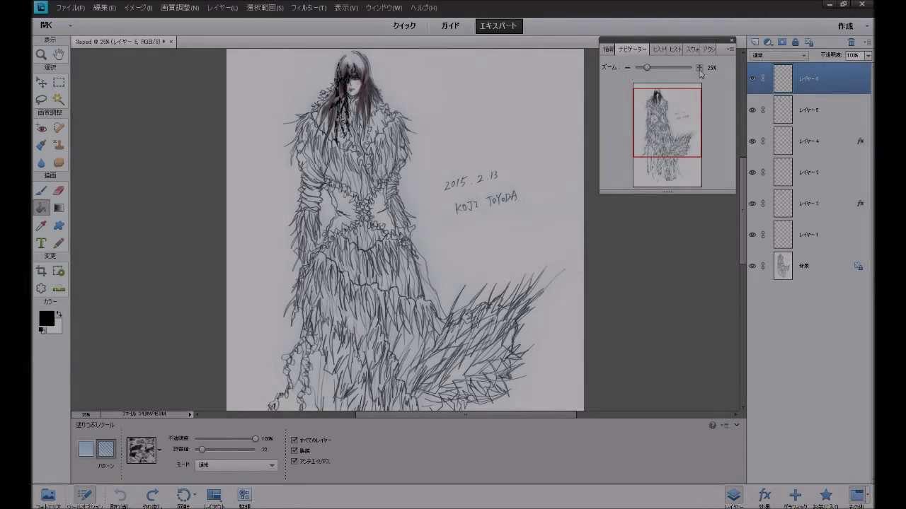
# Zoom in on the figure to 50% and add a new empty layer on top.
pyautogui.click(699, 68)
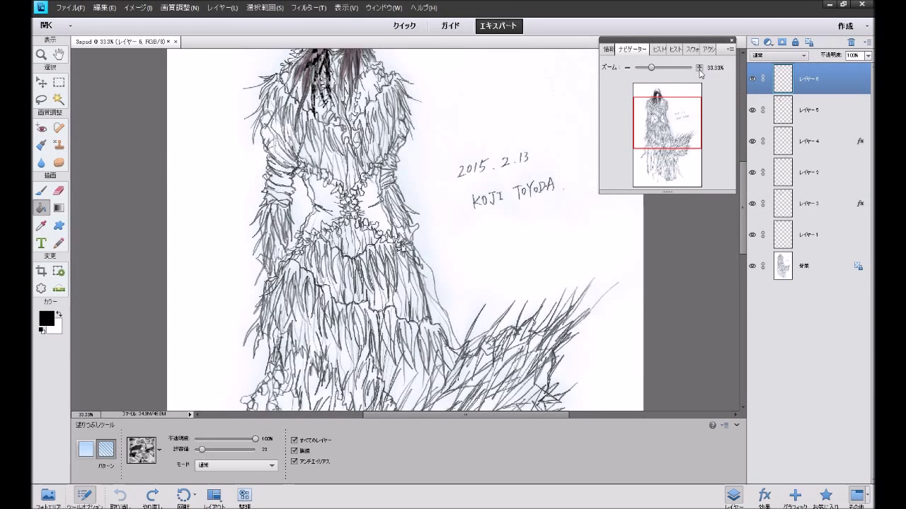
pyautogui.click(699, 68)
pyautogui.scroll(5, 661, 208)
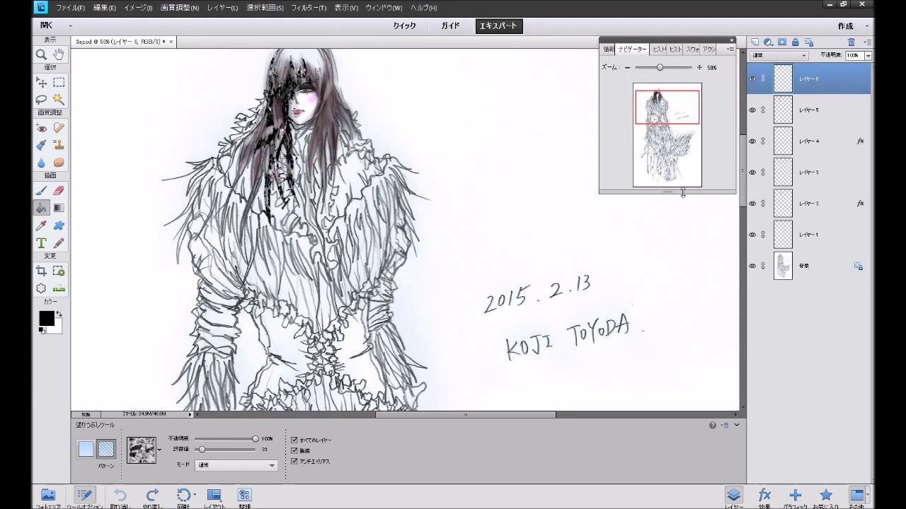
pyautogui.click(754, 42)
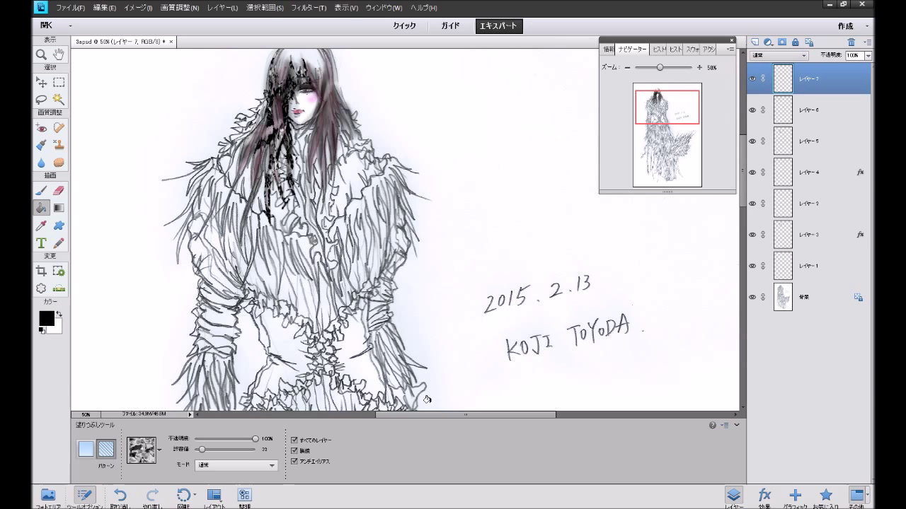
# Bring up the Paint Bucket's pattern picker and browse through the pattern swatches.
pyautogui.click(159, 450)
pyautogui.scroll(1, 201, 271)
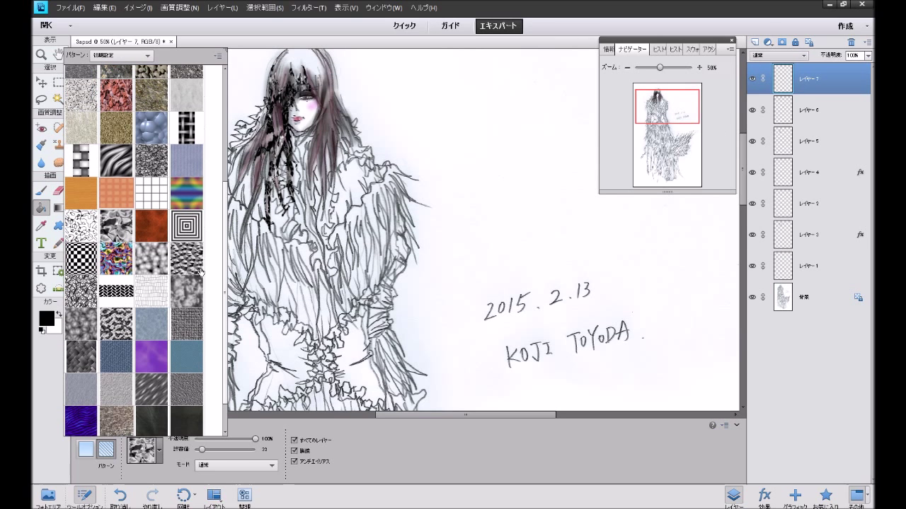
pyautogui.scroll(2, 174, 266)
pyautogui.scroll(1, 174, 267)
pyautogui.scroll(1, 173, 266)
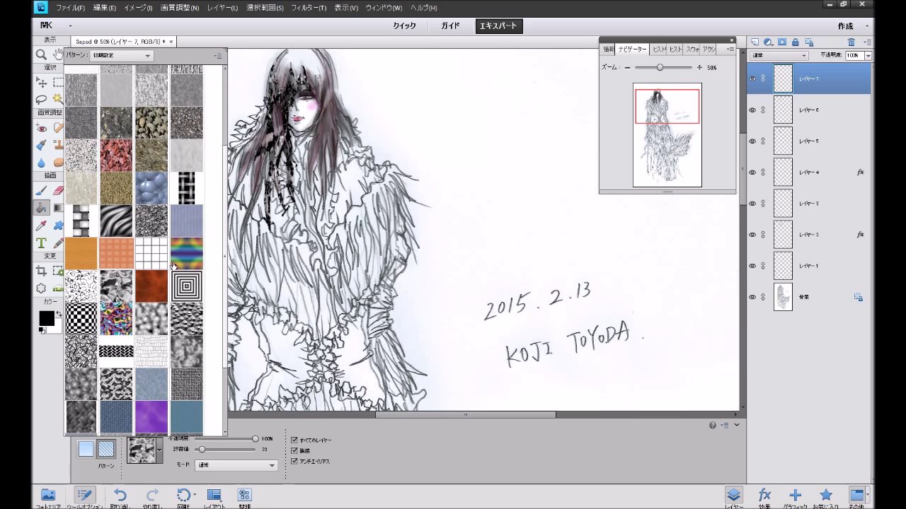
pyautogui.scroll(1, 173, 266)
pyautogui.scroll(1, 173, 266)
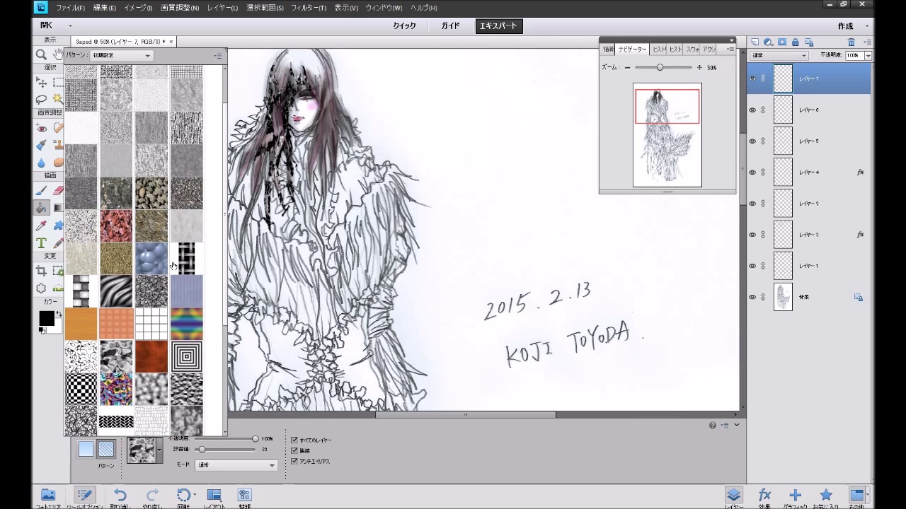
pyautogui.scroll(1, 174, 266)
pyautogui.scroll(1, 173, 266)
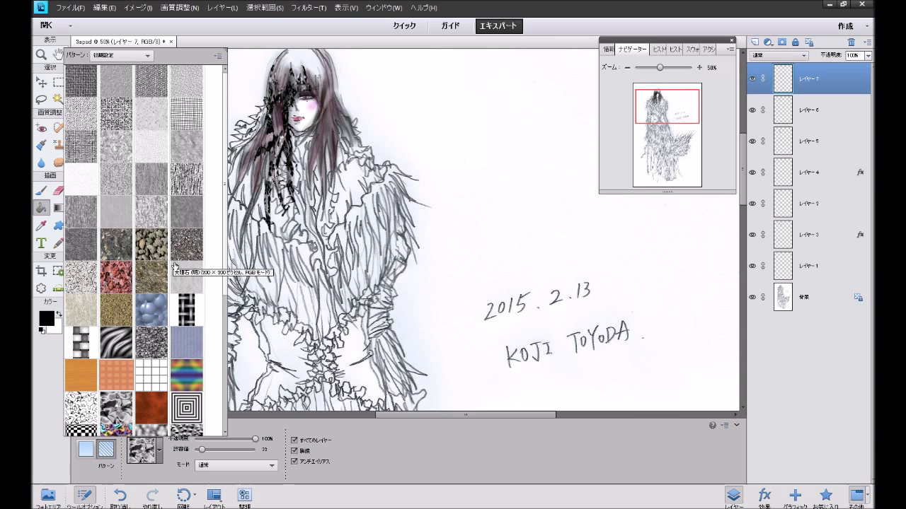
pyautogui.scroll(-4, 174, 267)
pyautogui.scroll(-3, 177, 268)
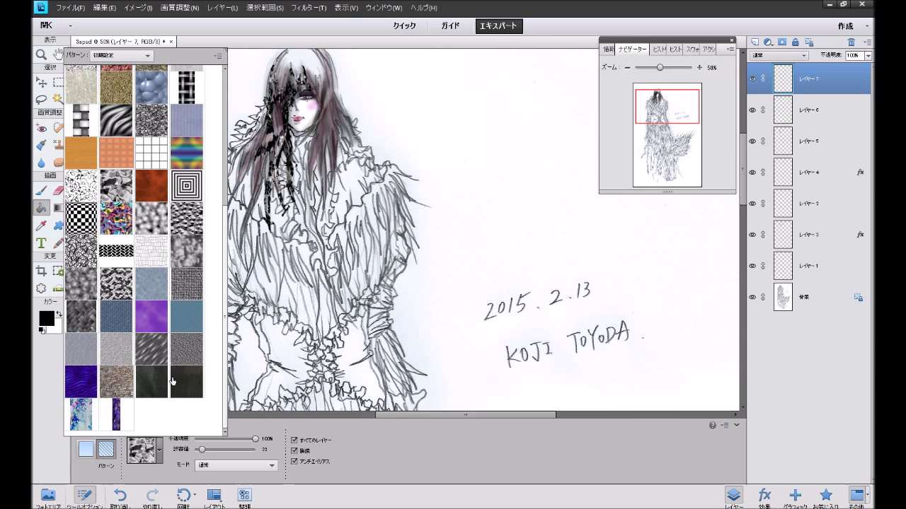
# Choose the marbled blue pattern and bucket-fill three collar areas around the shoulders and below the hair.
pyautogui.click(95, 417)
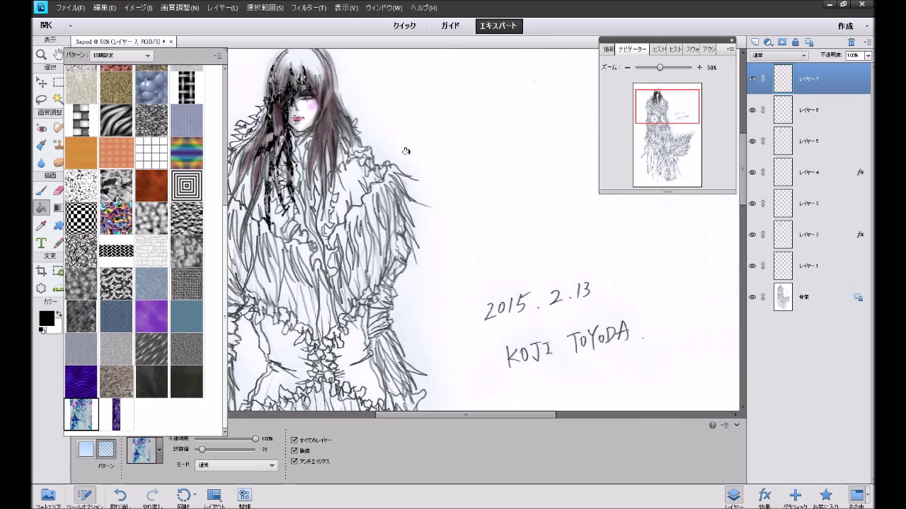
pyautogui.click(348, 186)
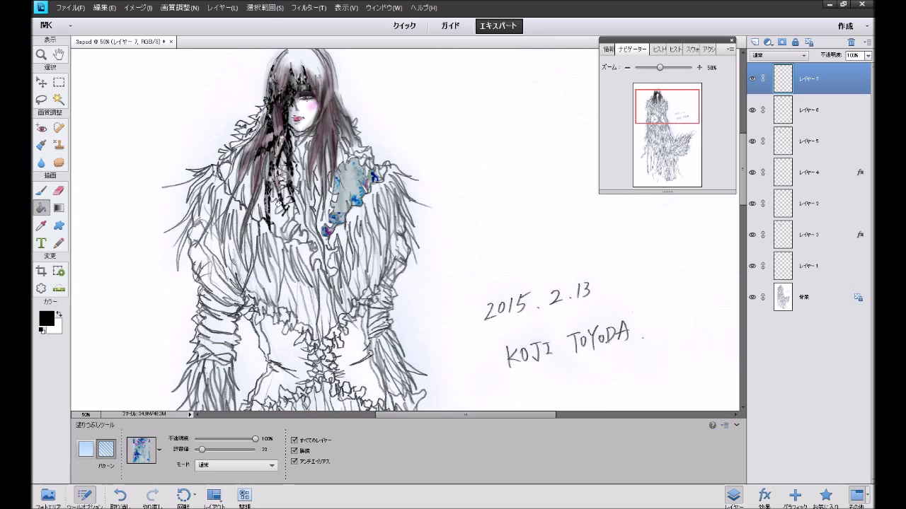
pyautogui.click(228, 176)
pyautogui.click(236, 191)
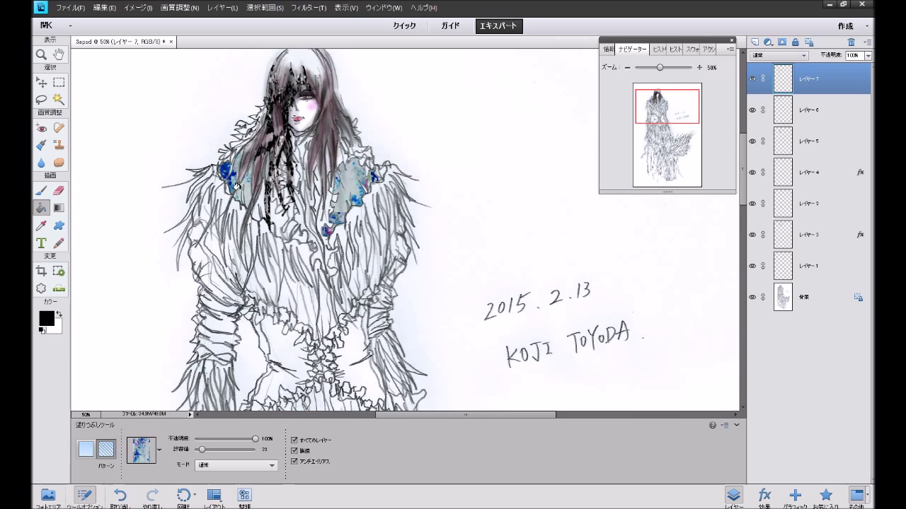
pyautogui.click(277, 225)
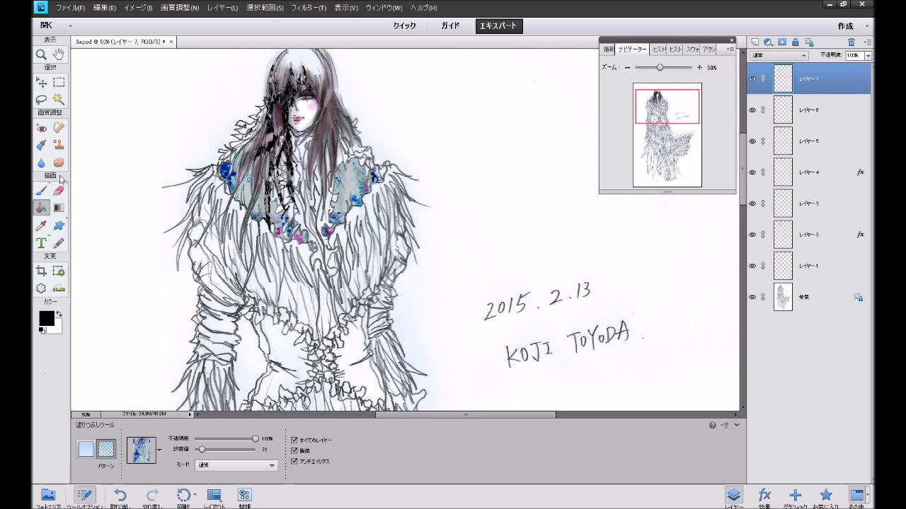
# Switch to the Pattern Stamp tool loaded with the marbled blue pattern.
pyautogui.click(59, 146)
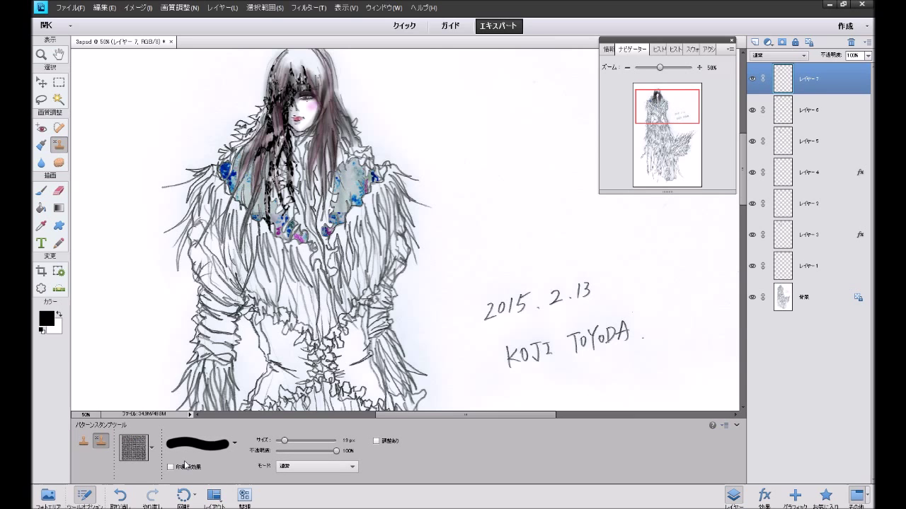
pyautogui.click(151, 447)
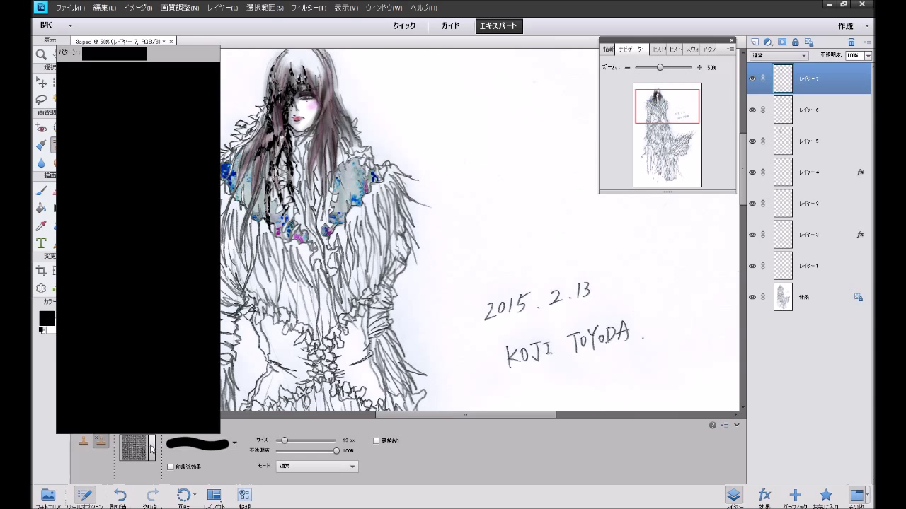
pyautogui.click(75, 411)
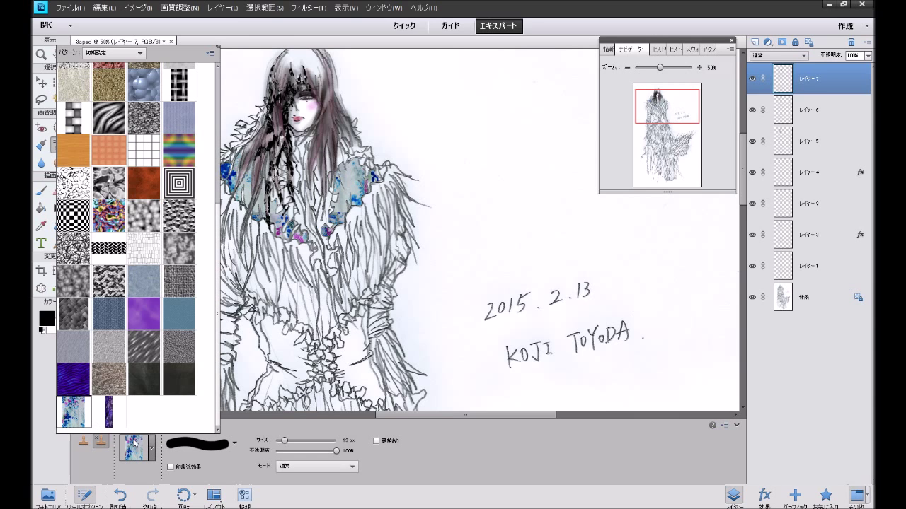
# Paint the marbled pattern over collar gaps using a 27 px soft round brush.
pyautogui.click(234, 444)
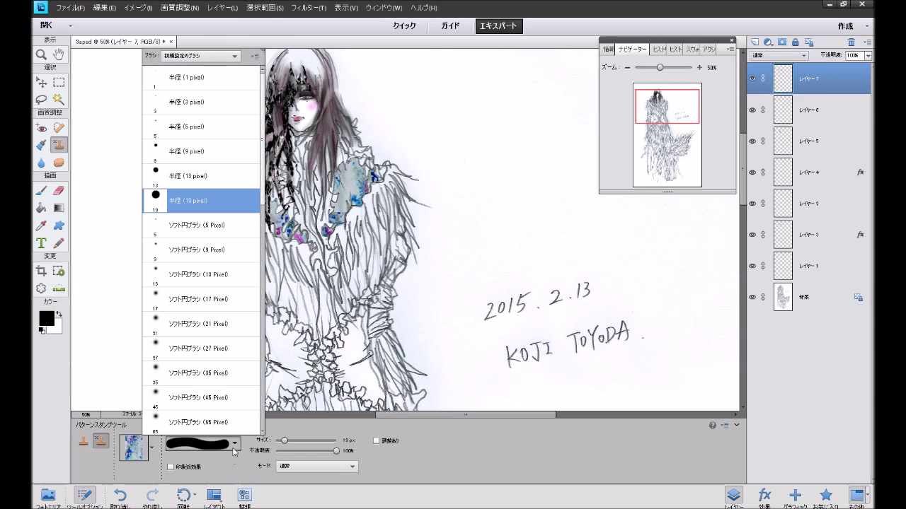
pyautogui.click(228, 300)
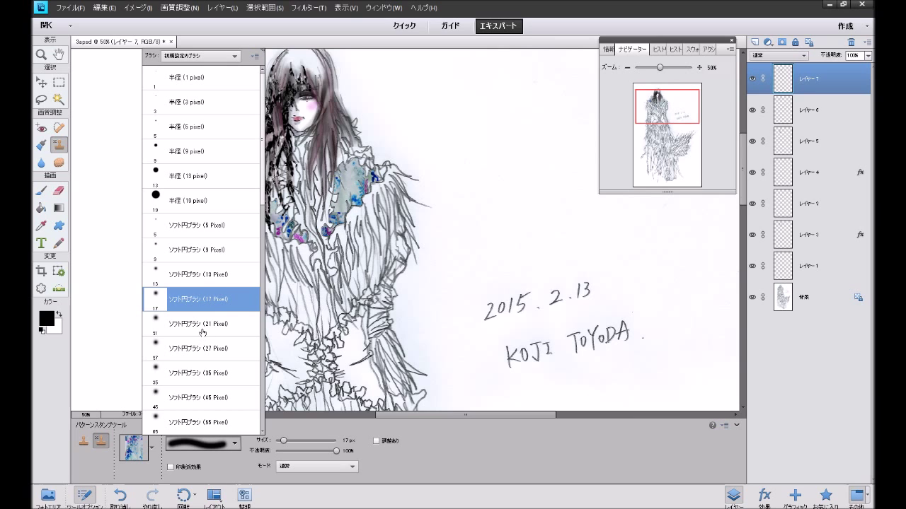
pyautogui.click(205, 354)
pyautogui.click(341, 218)
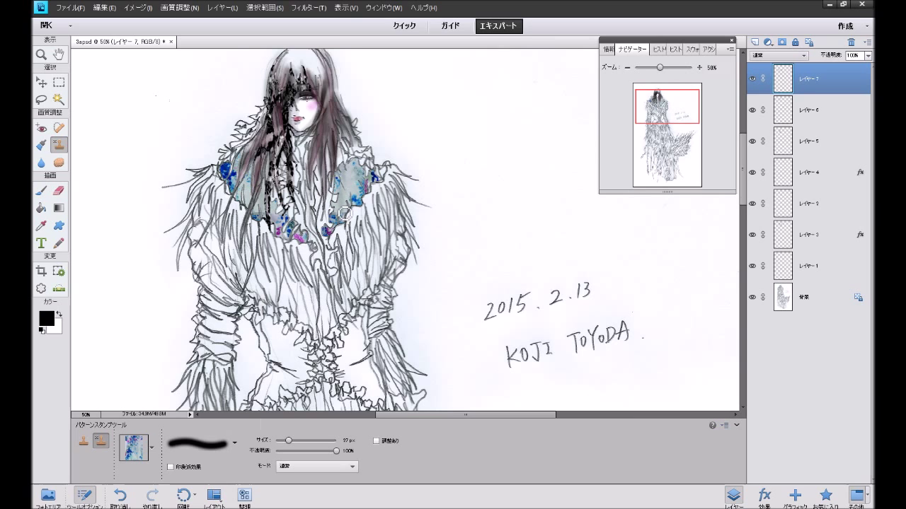
pyautogui.moveTo(341, 218); pyautogui.dragTo(262, 220)
pyautogui.click(41, 208)
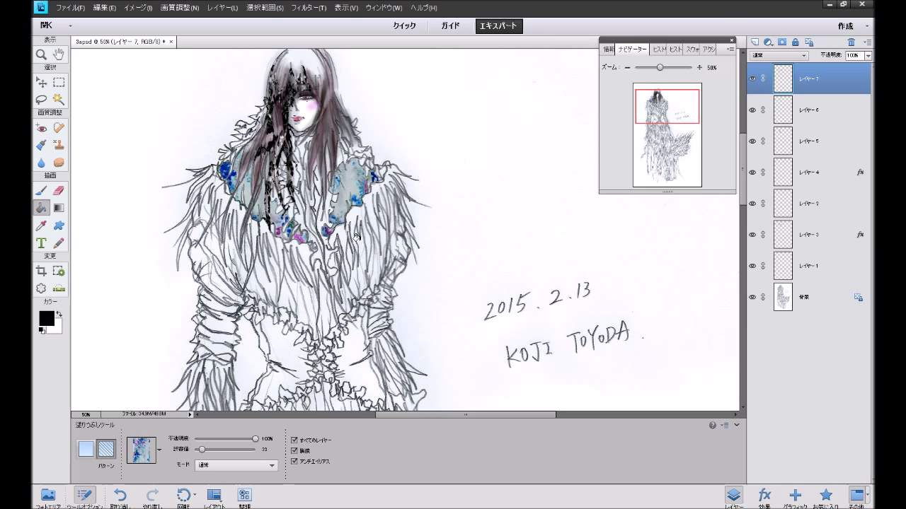
pyautogui.click(281, 232)
pyautogui.scroll(-2, 522, 203)
pyautogui.scroll(-1, 522, 205)
pyautogui.scroll(-3, 520, 210)
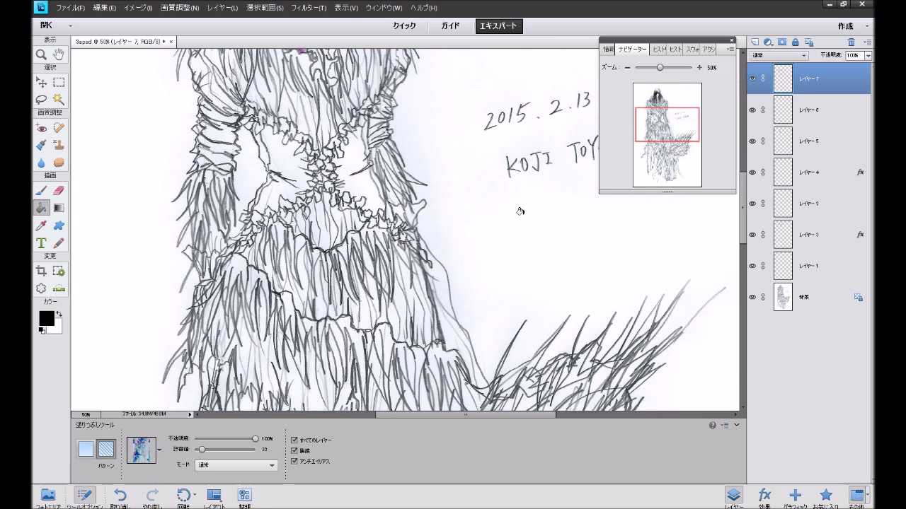
pyautogui.scroll(1, 520, 211)
pyautogui.scroll(1, 520, 211)
pyautogui.scroll(1, 520, 211)
pyautogui.scroll(1, 520, 211)
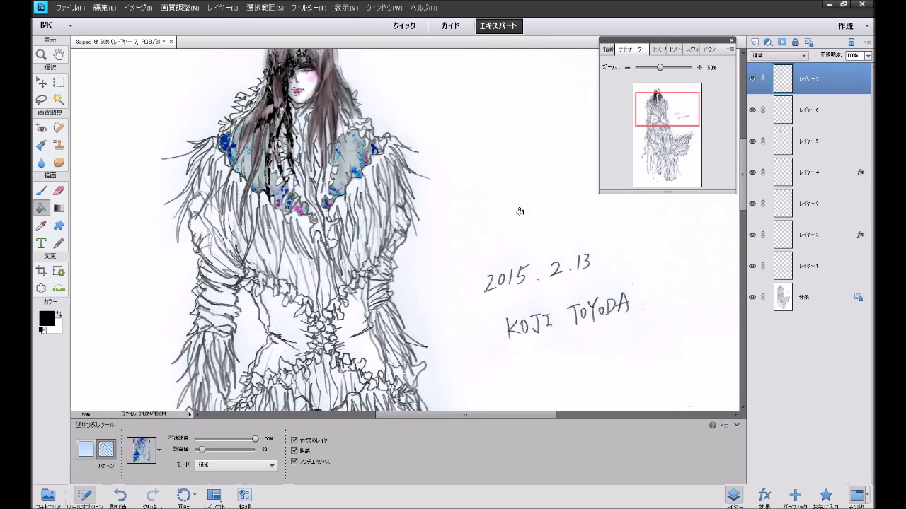
pyautogui.scroll(-2, 520, 211)
pyautogui.scroll(-1, 520, 211)
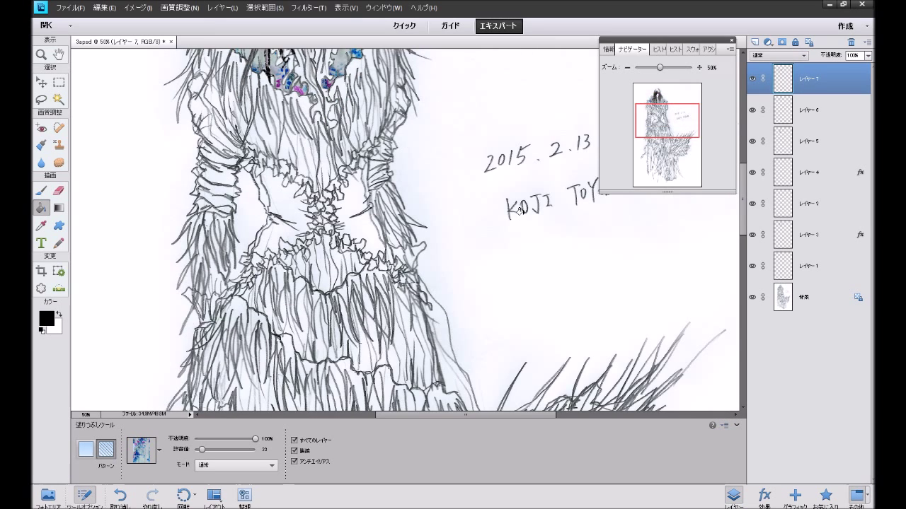
pyautogui.scroll(1, 520, 211)
pyautogui.scroll(1, 520, 211)
pyautogui.scroll(1, 520, 211)
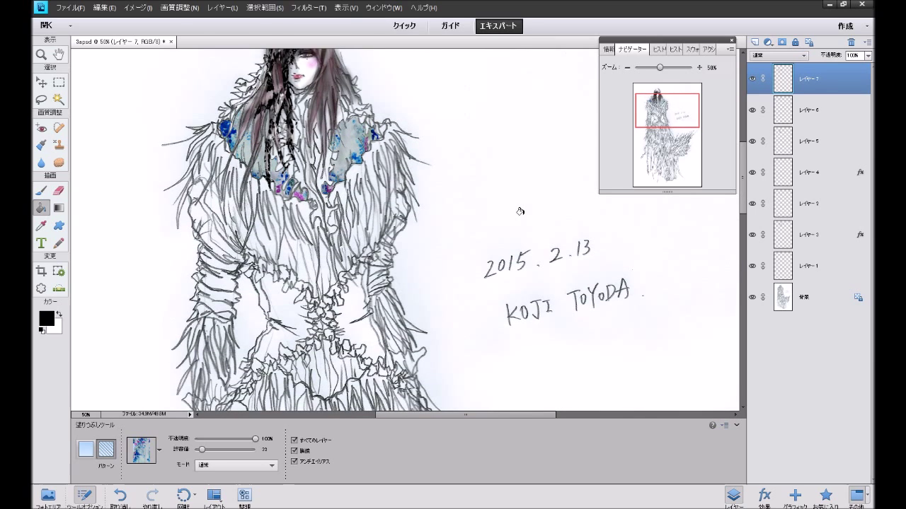
pyautogui.scroll(-3, 520, 211)
pyautogui.scroll(-3, 521, 209)
pyautogui.scroll(1, 522, 209)
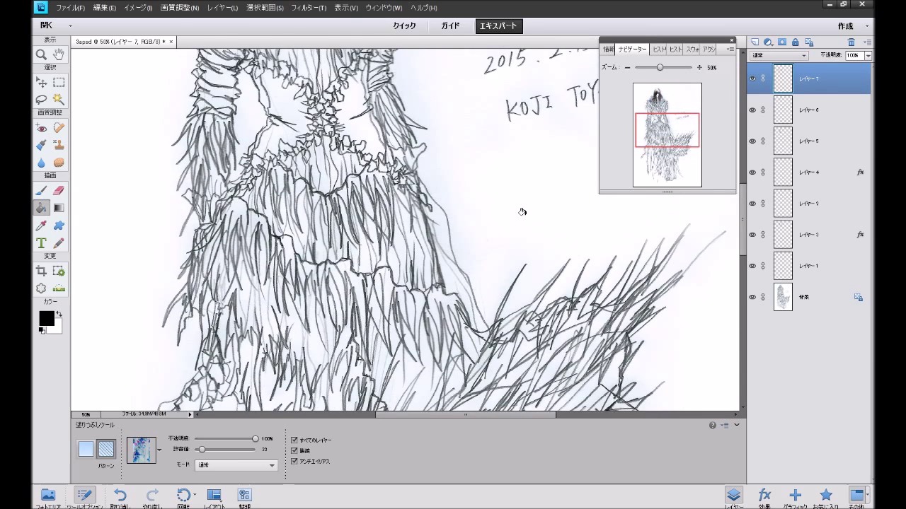
pyautogui.scroll(-4, 523, 211)
pyautogui.scroll(-1, 527, 213)
pyautogui.scroll(1, 527, 212)
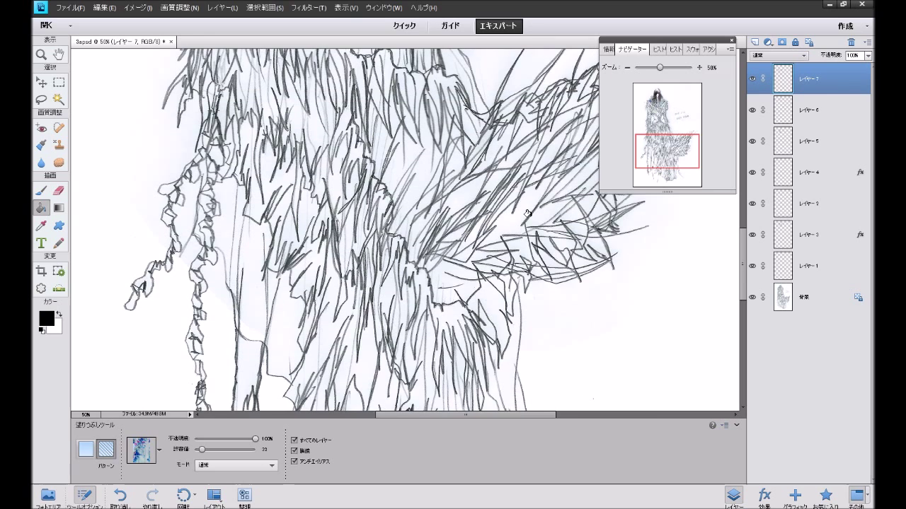
pyautogui.scroll(1, 527, 212)
pyautogui.scroll(1, 527, 212)
pyautogui.scroll(1, 527, 213)
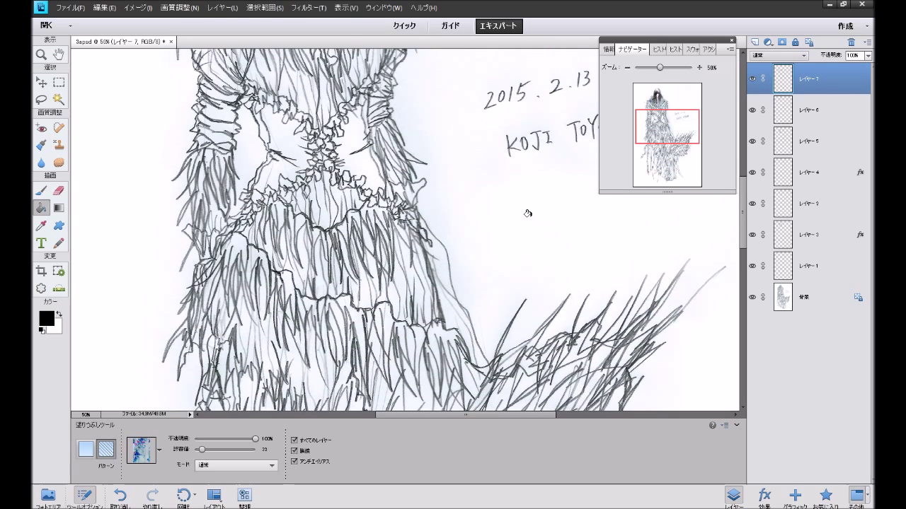
pyautogui.scroll(1, 527, 213)
pyautogui.scroll(1, 527, 213)
pyautogui.scroll(1, 527, 212)
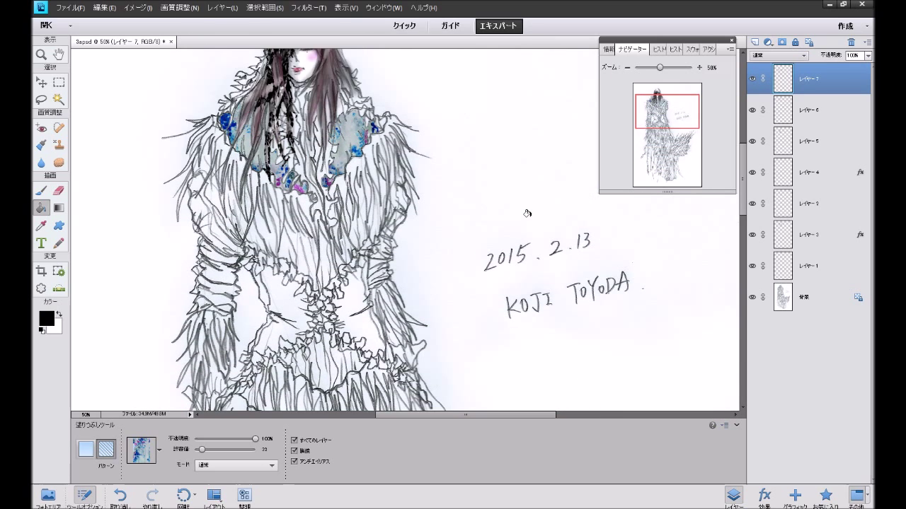
pyautogui.scroll(1, 528, 212)
pyautogui.scroll(1, 527, 213)
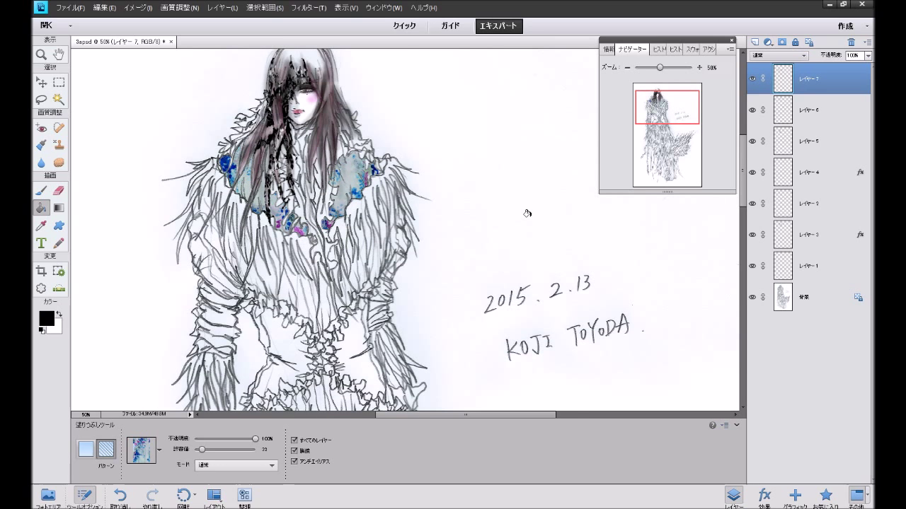
pyautogui.scroll(-2, 527, 213)
pyautogui.scroll(-1, 330, 269)
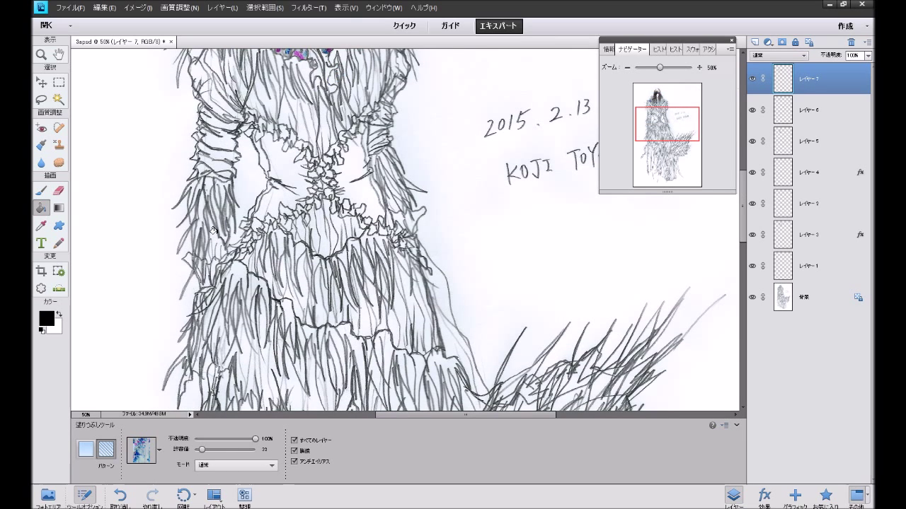
# Fill fur strands and fringe patches on the left sleeve with the blue pattern, undoing and redoing one fill.
pyautogui.click(214, 232)
pyautogui.click(215, 214)
pyautogui.click(206, 256)
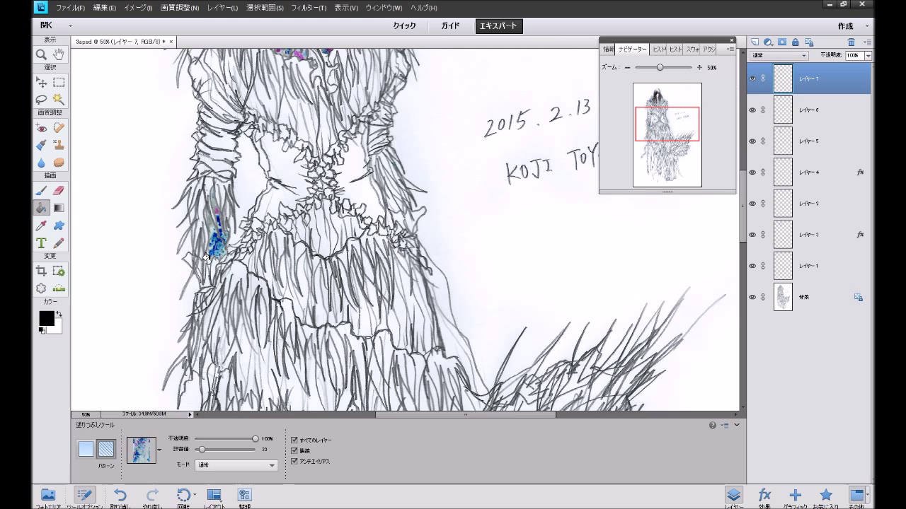
pyautogui.click(203, 241)
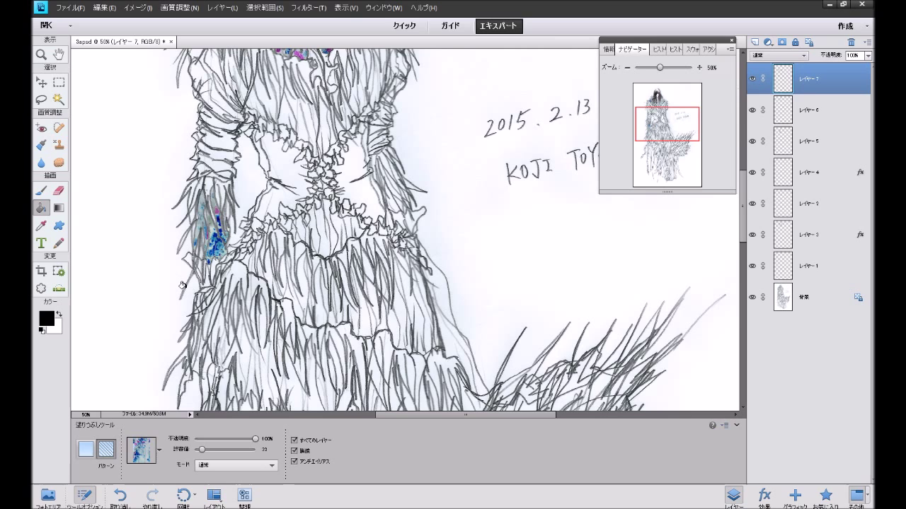
pyautogui.click(119, 498)
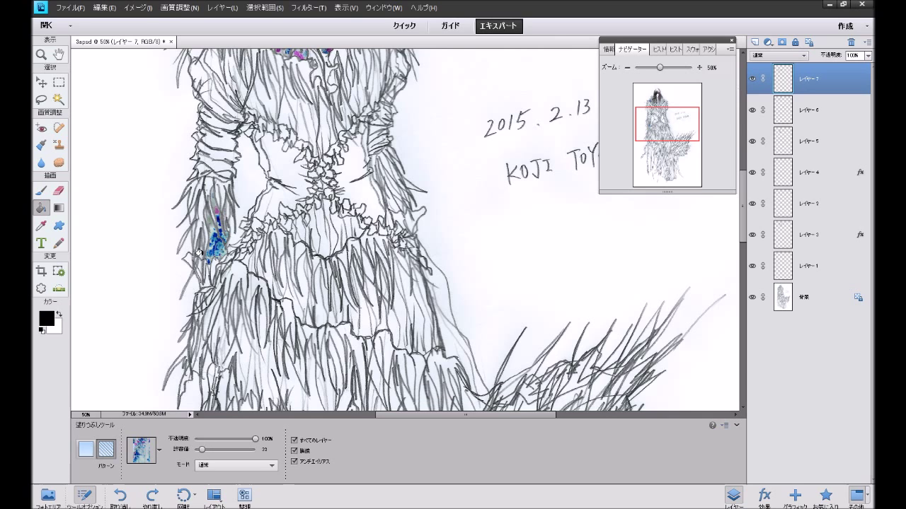
pyautogui.click(199, 253)
# Fill two fringe patches on the right sleeve and pan up toward the collar.
pyautogui.click(391, 201)
pyautogui.click(395, 187)
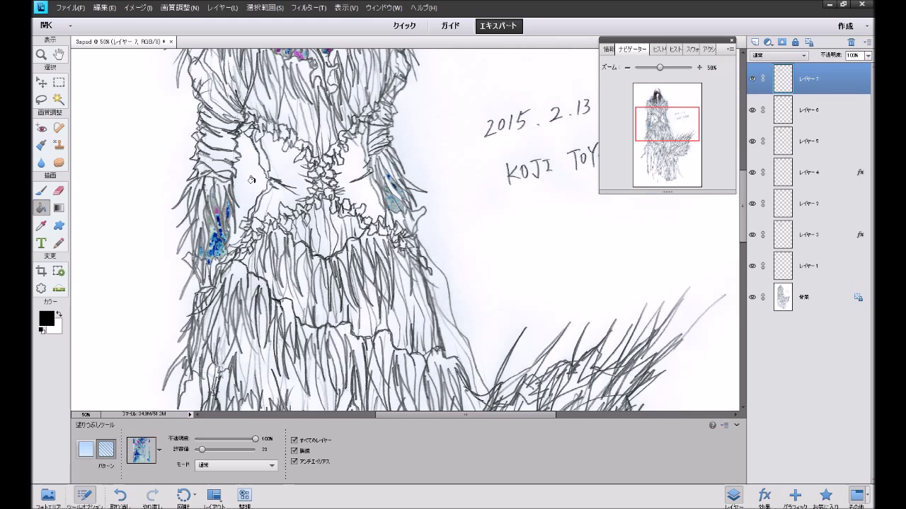
pyautogui.moveTo(666, 129); pyautogui.dragTo(665, 116)
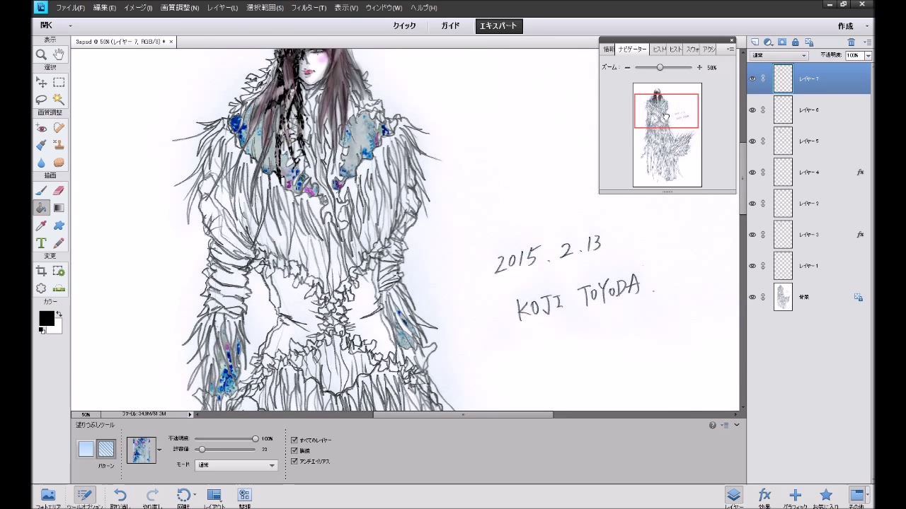
pyautogui.moveTo(665, 115); pyautogui.dragTo(667, 113)
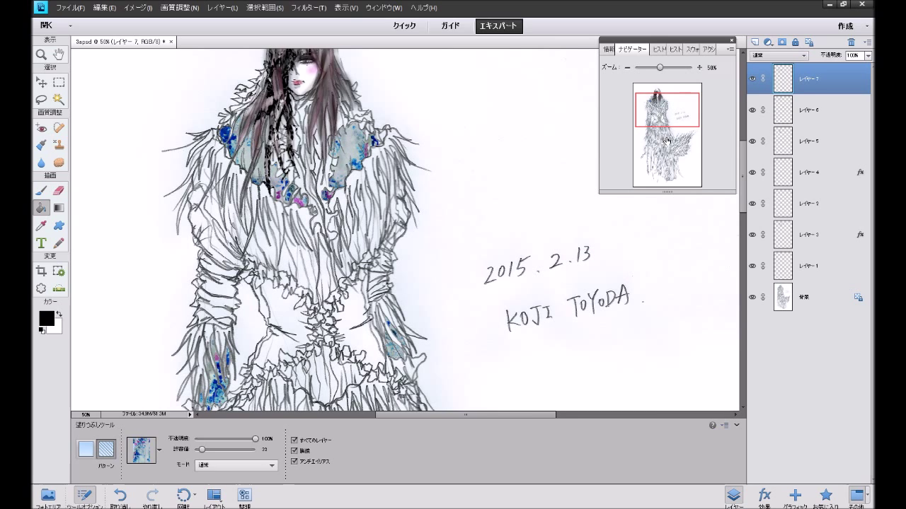
pyautogui.moveTo(667, 122); pyautogui.dragTo(666, 115)
# Add Layer 8, choose the purple marbled fill pattern, and zoom to 100% on the face.
pyautogui.click(755, 42)
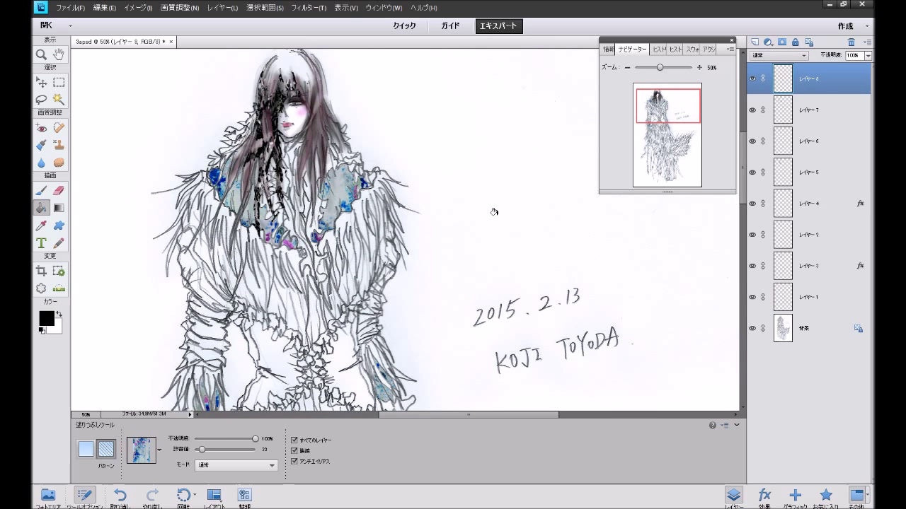
pyautogui.click(160, 450)
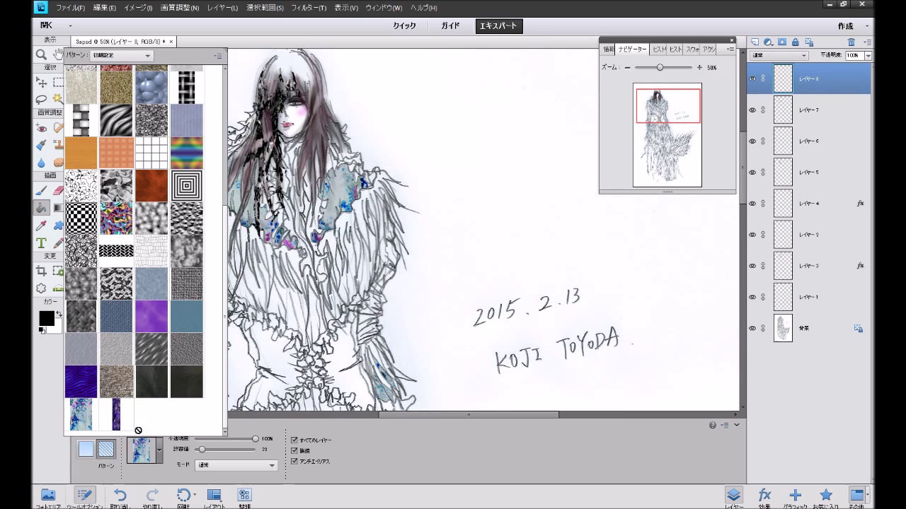
pyautogui.click(119, 421)
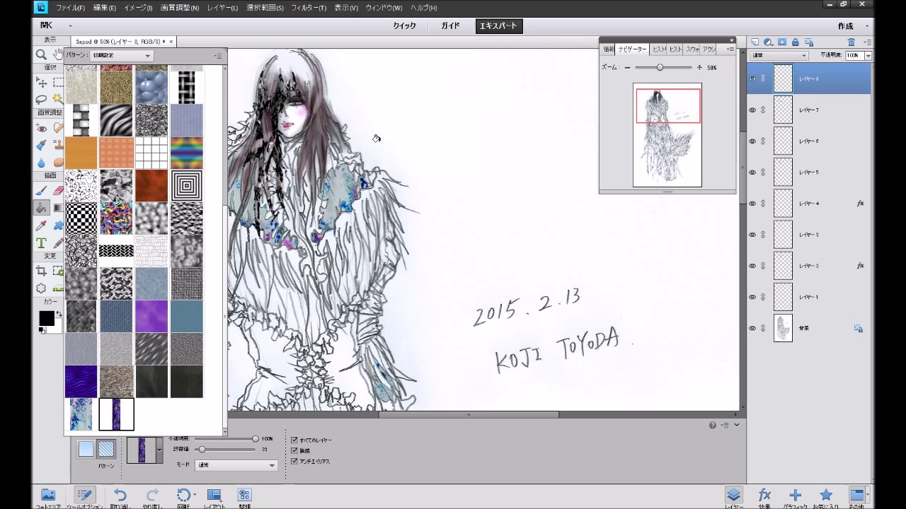
pyautogui.click(699, 68)
pyautogui.click(699, 68)
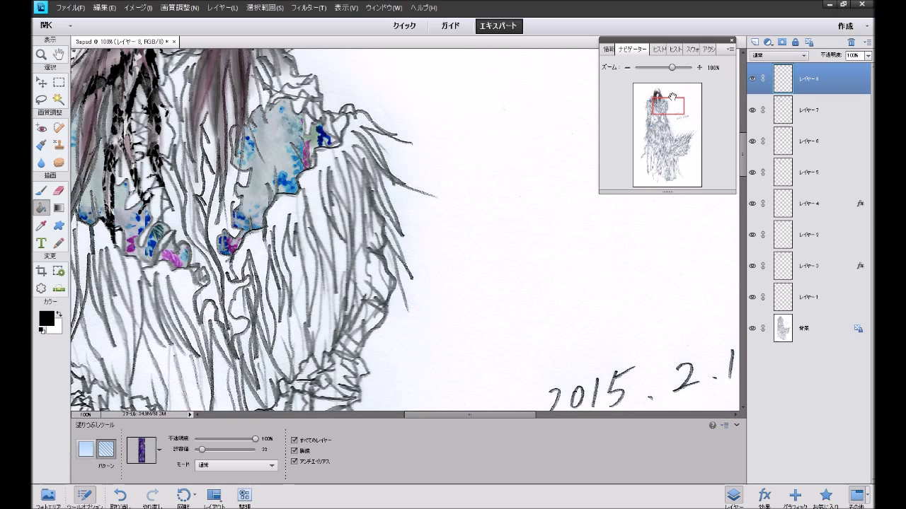
pyautogui.moveTo(672, 97); pyautogui.dragTo(656, 103)
pyautogui.moveTo(655, 101); pyautogui.dragTo(655, 99)
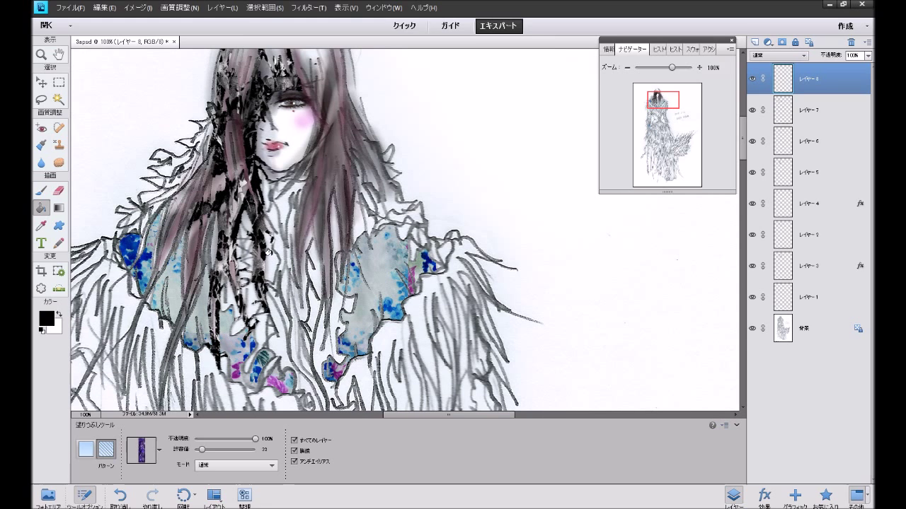
# Fill the collar strands around the neck and right shoulder with the purple pattern.
pyautogui.click(273, 278)
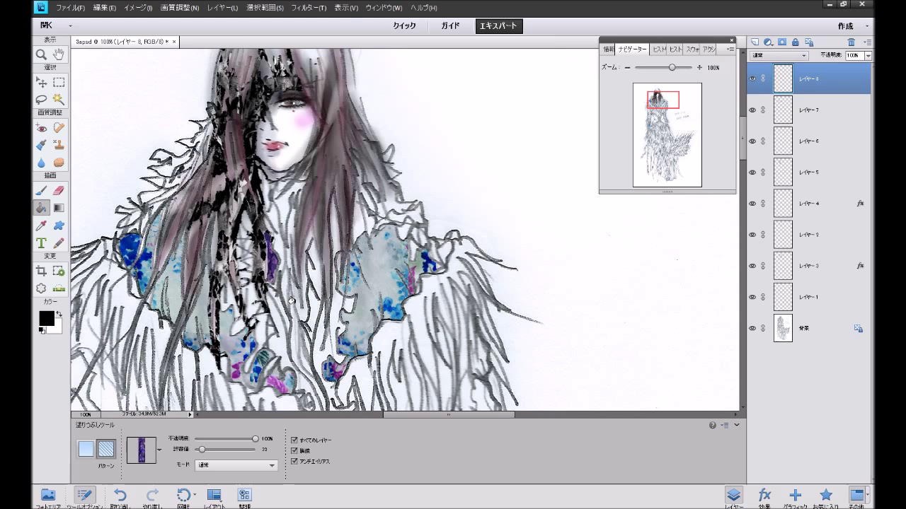
pyautogui.click(332, 235)
pyautogui.click(354, 222)
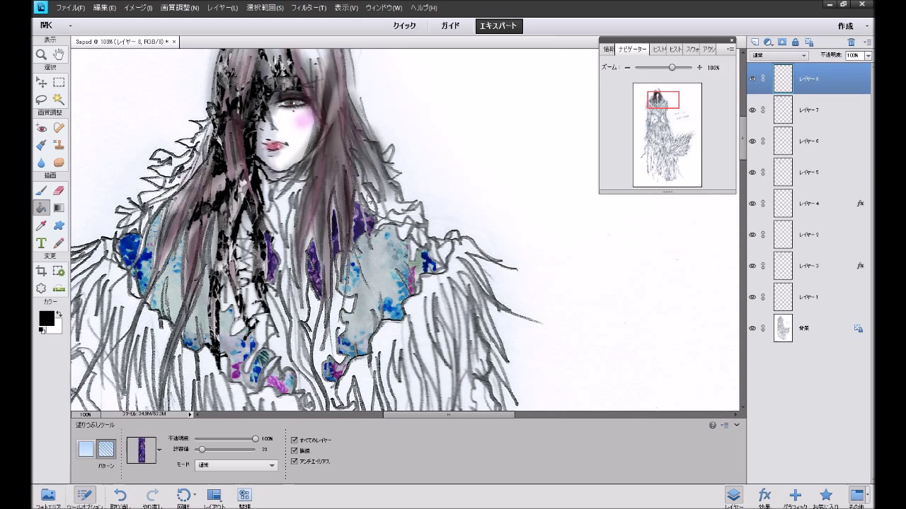
pyautogui.click(359, 174)
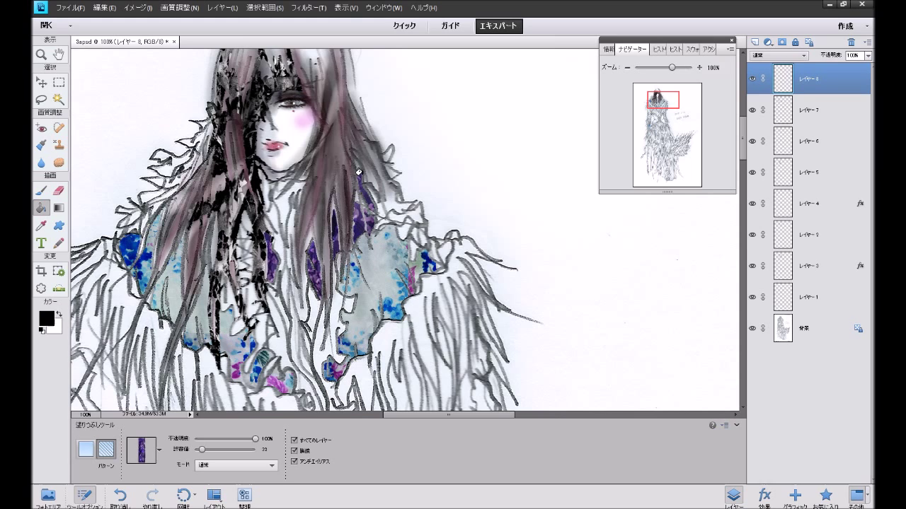
pyautogui.click(394, 201)
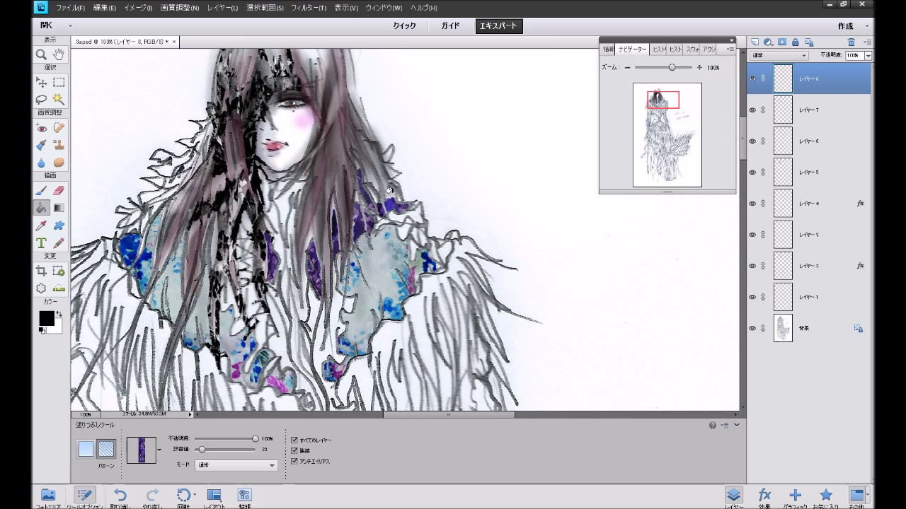
pyautogui.click(389, 171)
pyautogui.click(386, 155)
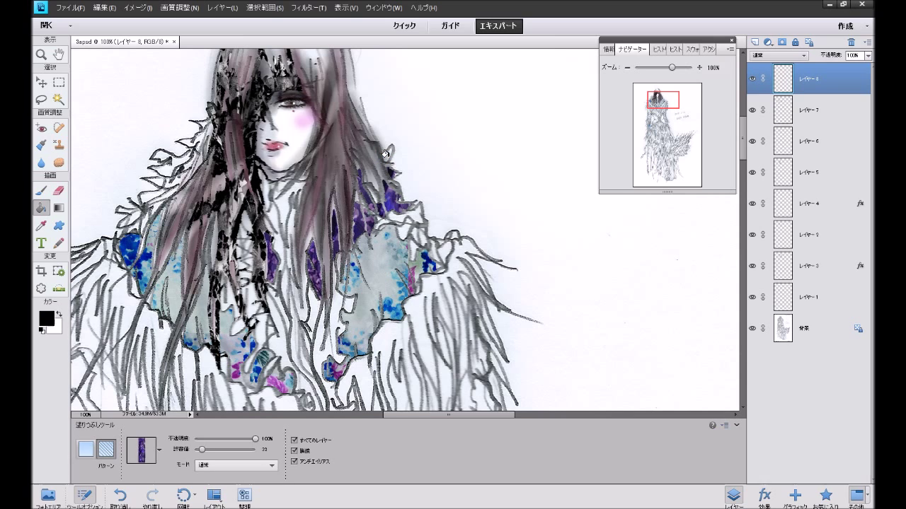
pyautogui.click(288, 225)
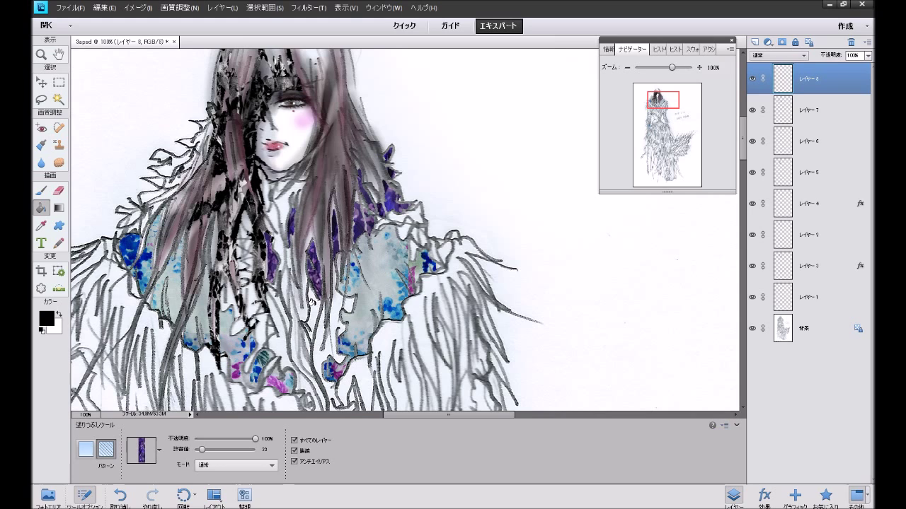
pyautogui.click(314, 320)
pyautogui.click(335, 301)
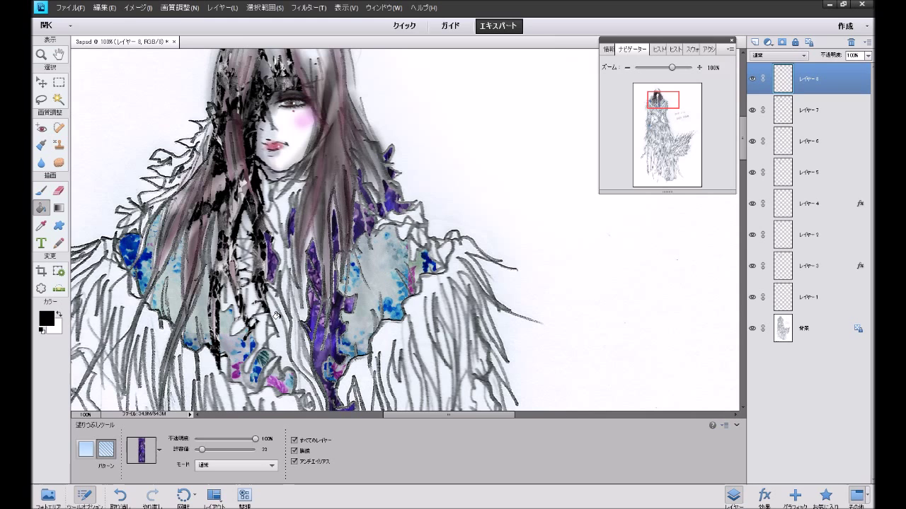
# Fill the central chest strands and the neck area below the chin with purple pattern.
pyautogui.click(277, 300)
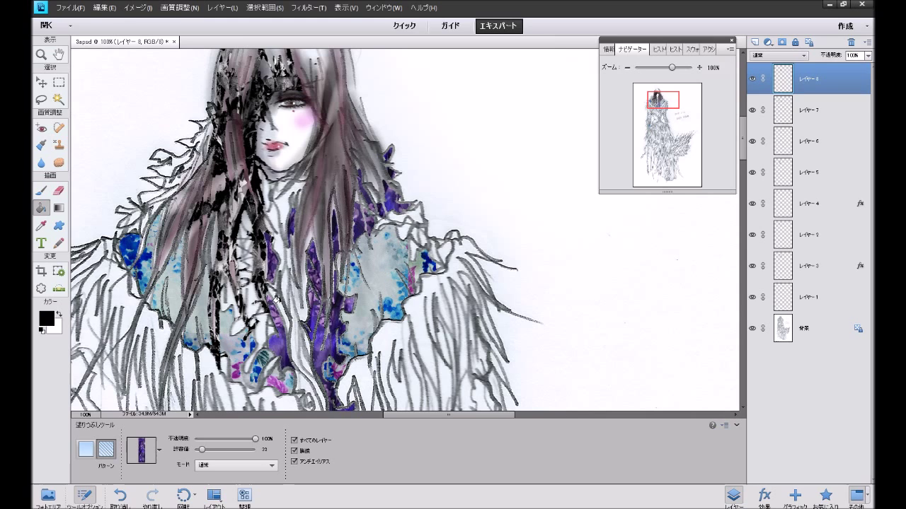
pyautogui.click(271, 277)
pyautogui.click(234, 305)
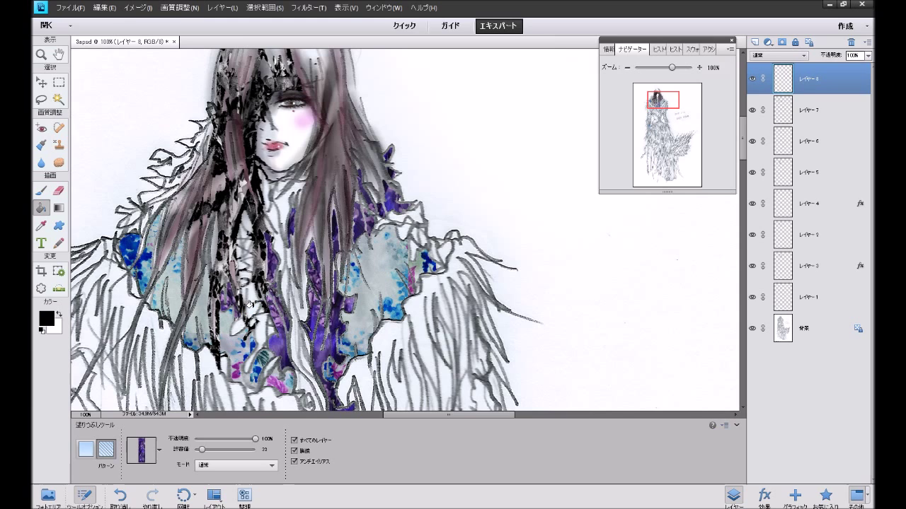
pyautogui.click(255, 324)
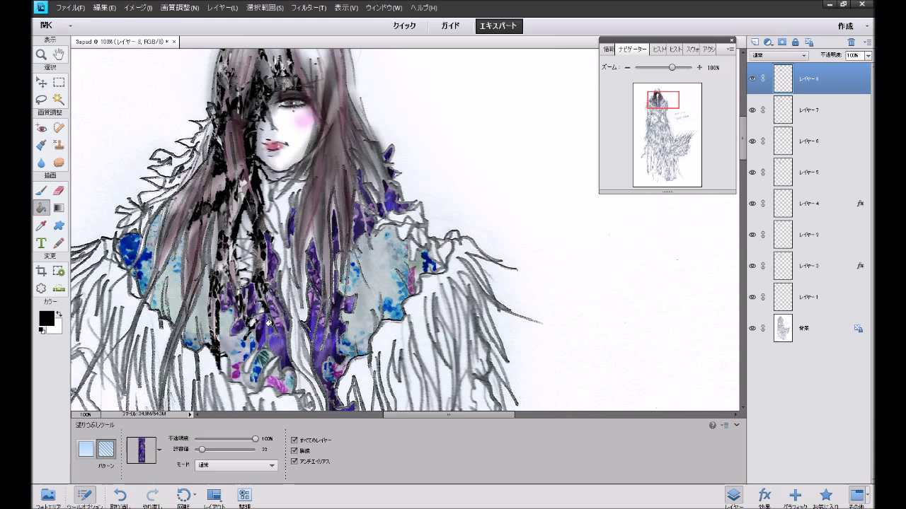
pyautogui.click(246, 354)
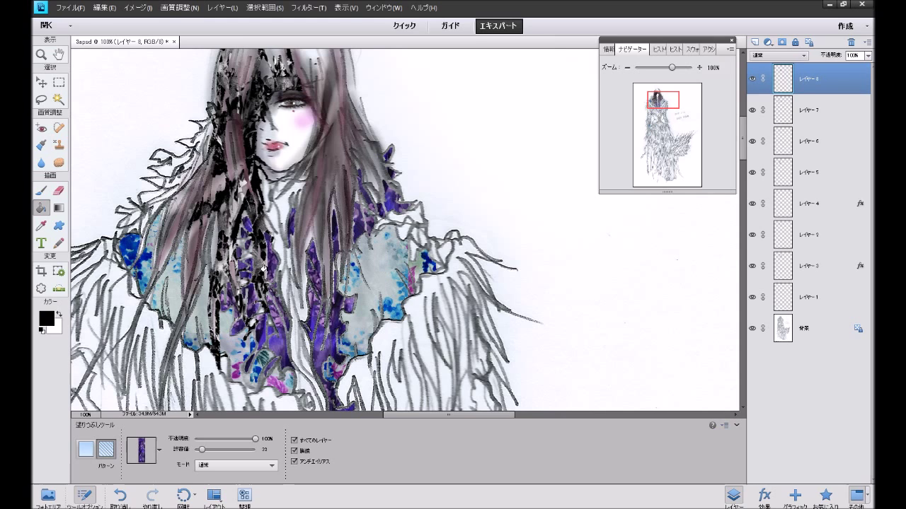
pyautogui.click(263, 269)
pyautogui.click(302, 314)
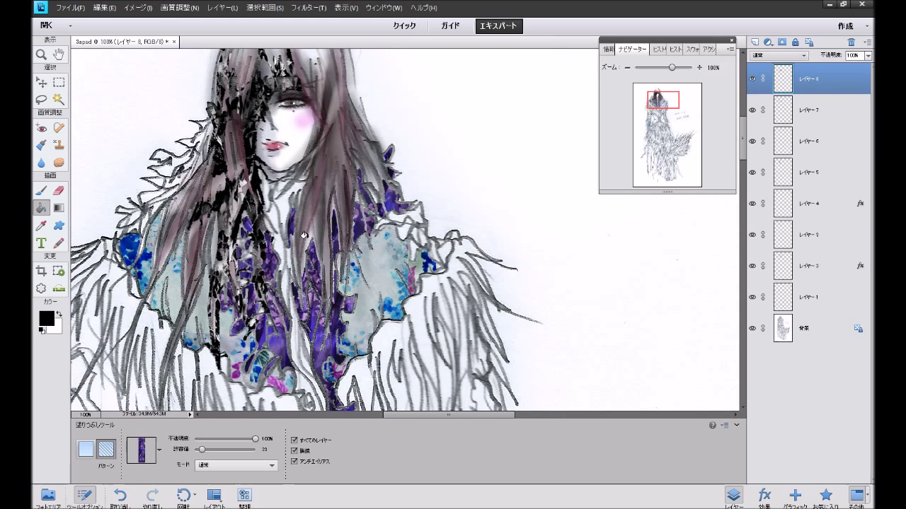
pyautogui.click(283, 186)
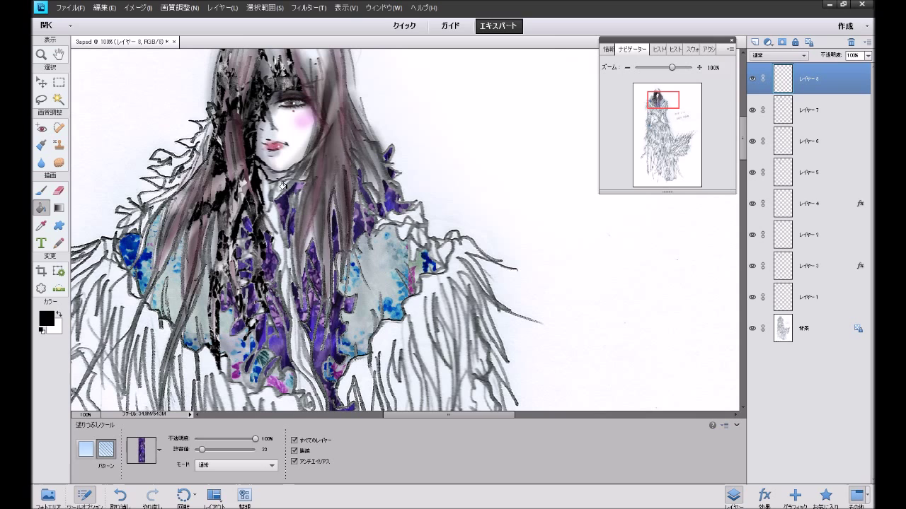
pyautogui.click(281, 184)
pyautogui.click(266, 195)
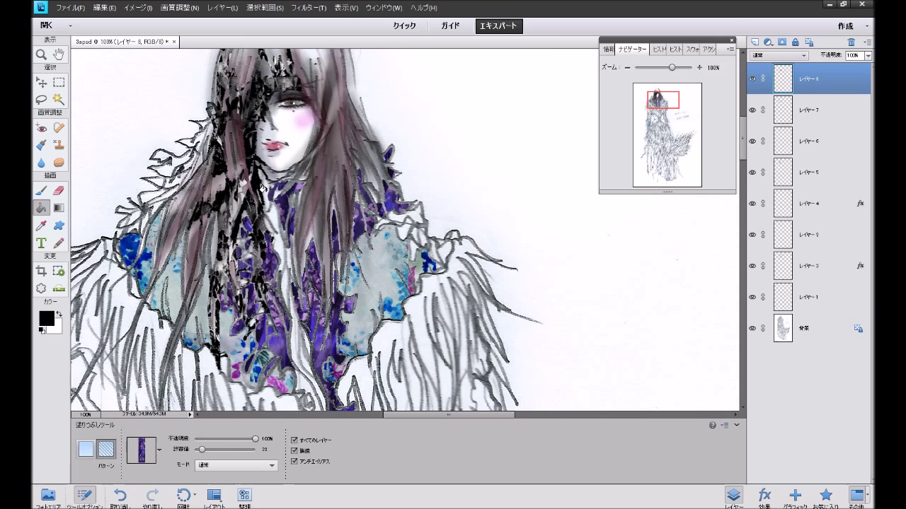
# Fill the neck strip and left-side collar strands purple, then zoom back out to 50%.
pyautogui.click(262, 189)
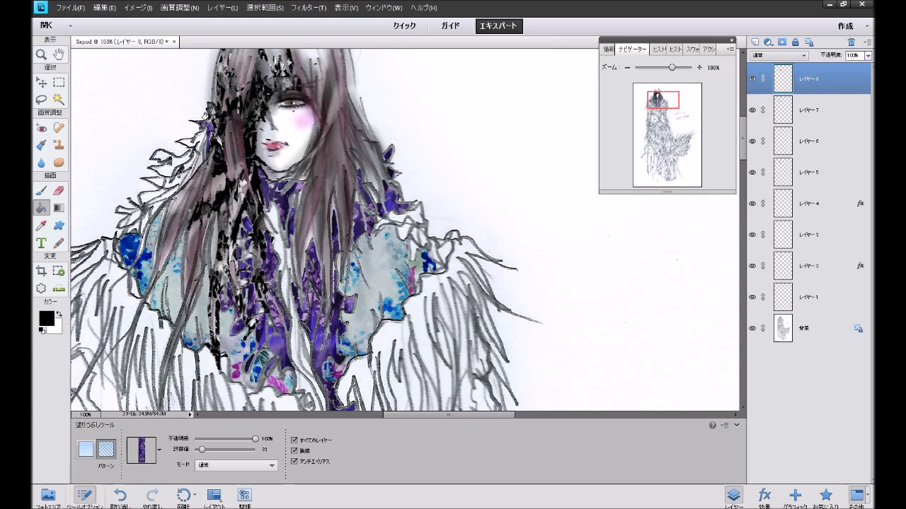
pyautogui.click(198, 136)
pyautogui.click(170, 160)
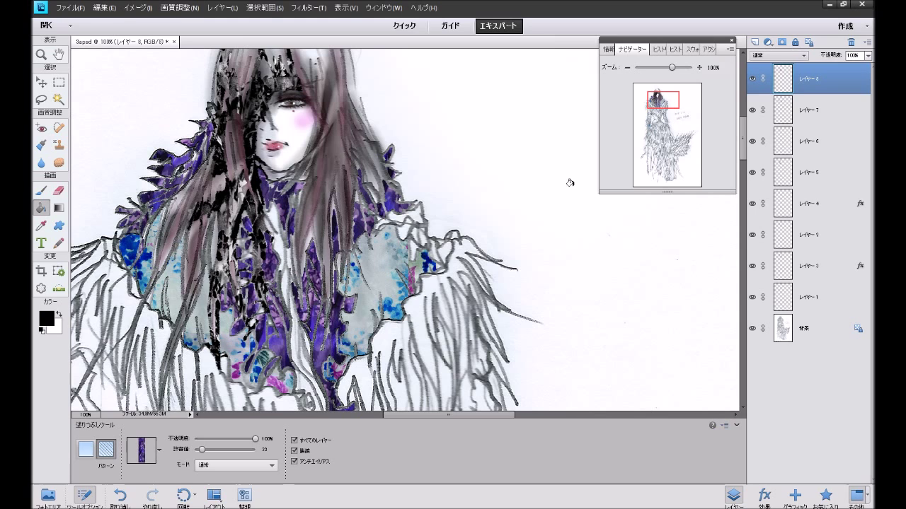
pyautogui.click(626, 68)
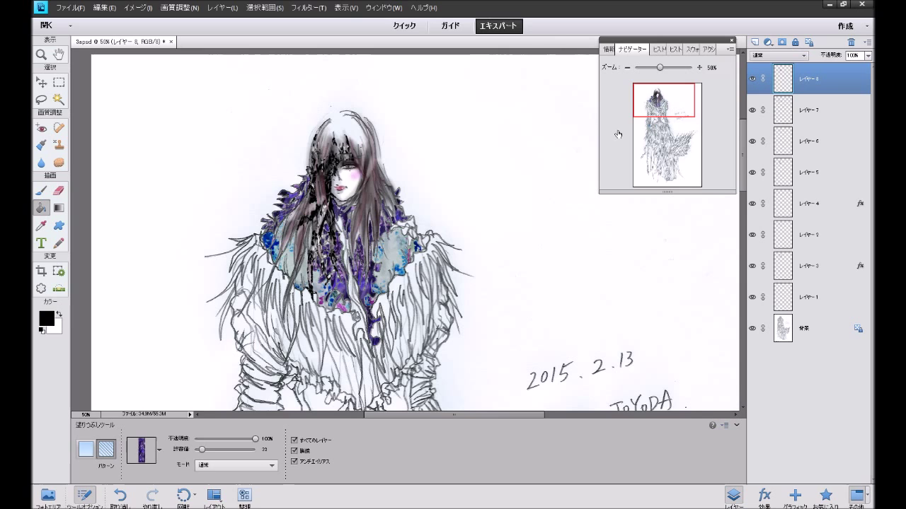
# Recentre the view on the figure and make Layer 7 the active layer.
pyautogui.moveTo(655, 107); pyautogui.dragTo(658, 109)
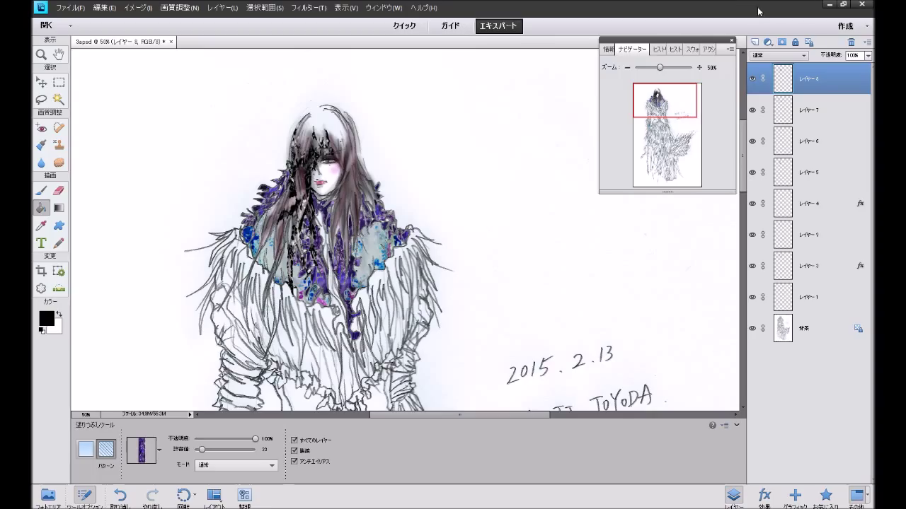
pyautogui.click(813, 107)
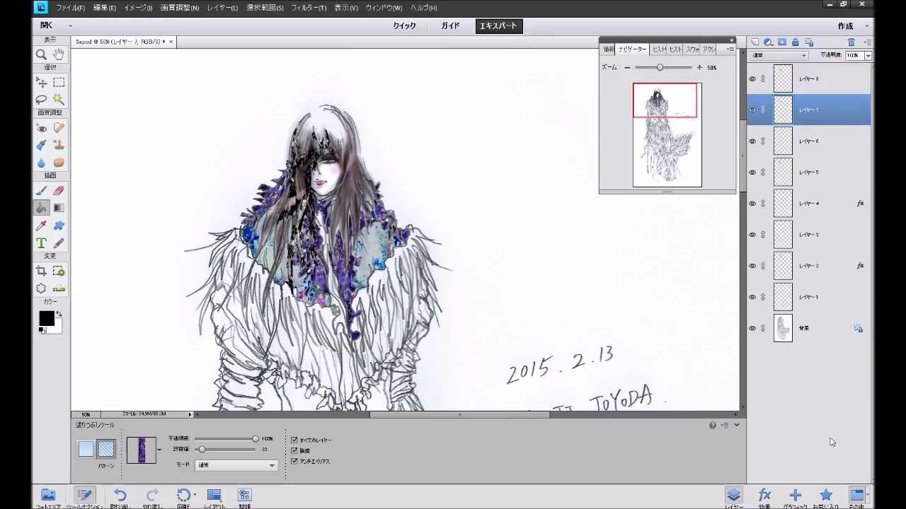
# Try a favourite layer style on Layer 7, then undo it.
pyautogui.click(828, 496)
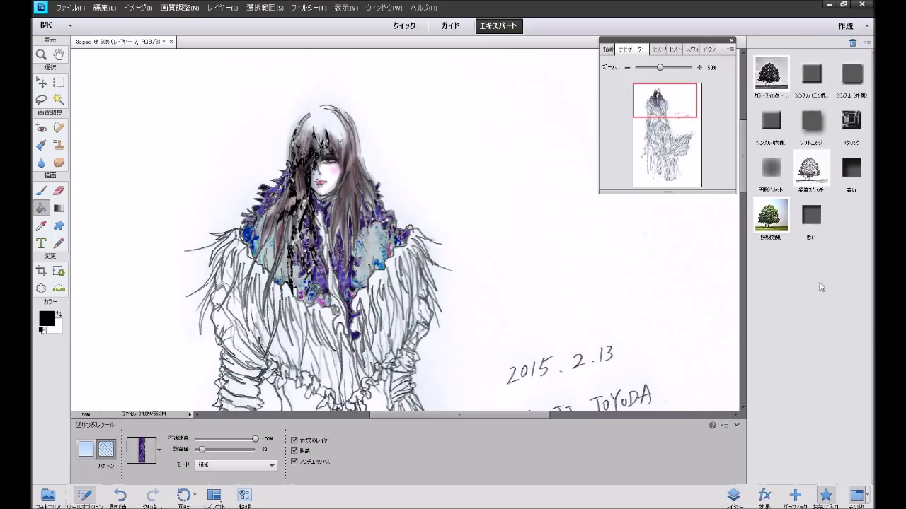
pyautogui.doubleClick(808, 231)
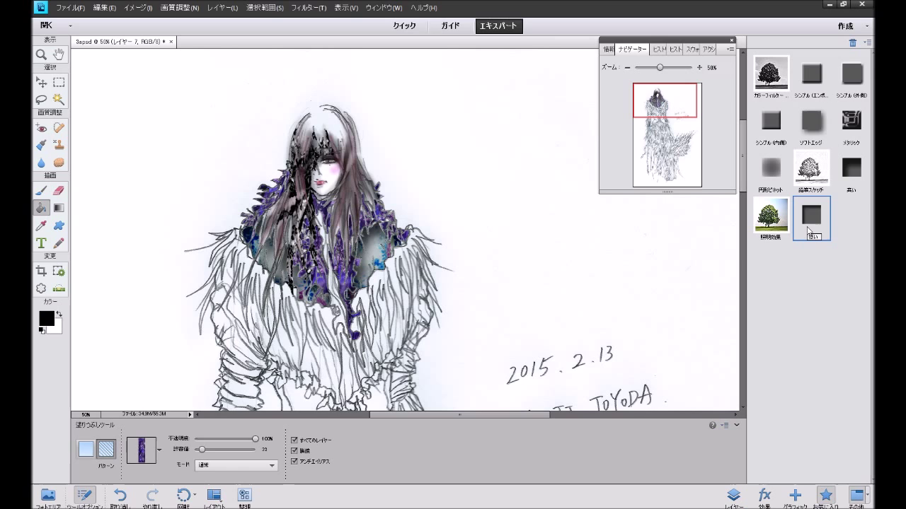
pyautogui.click(121, 495)
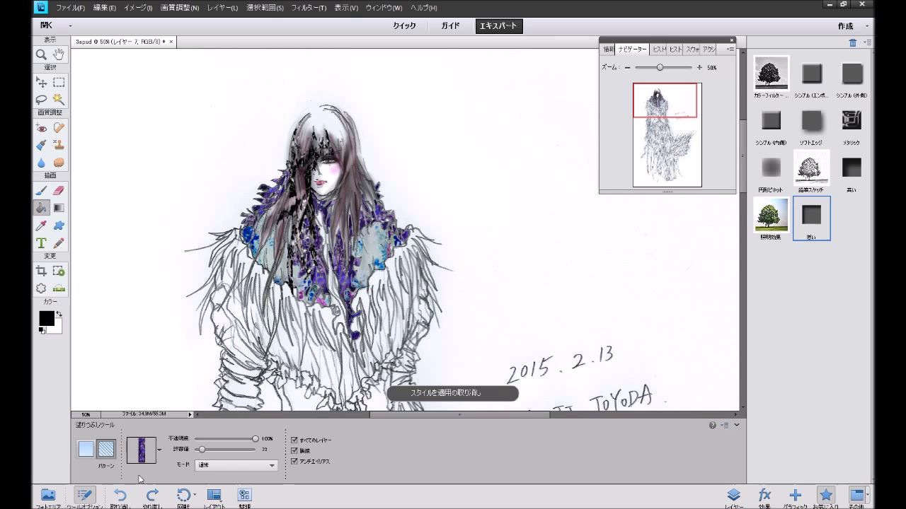
# Show the Layers list and add a new empty layer at the top.
pyautogui.click(221, 8)
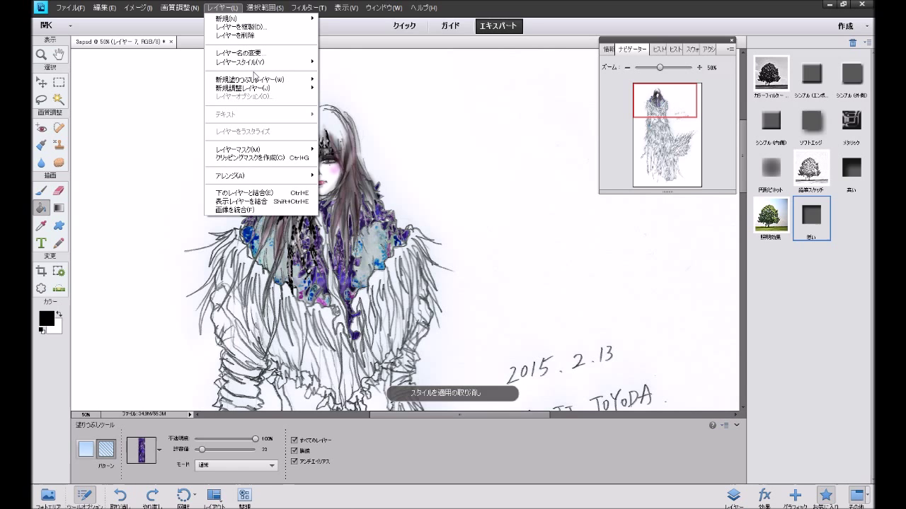
pyautogui.moveTo(240, 62)
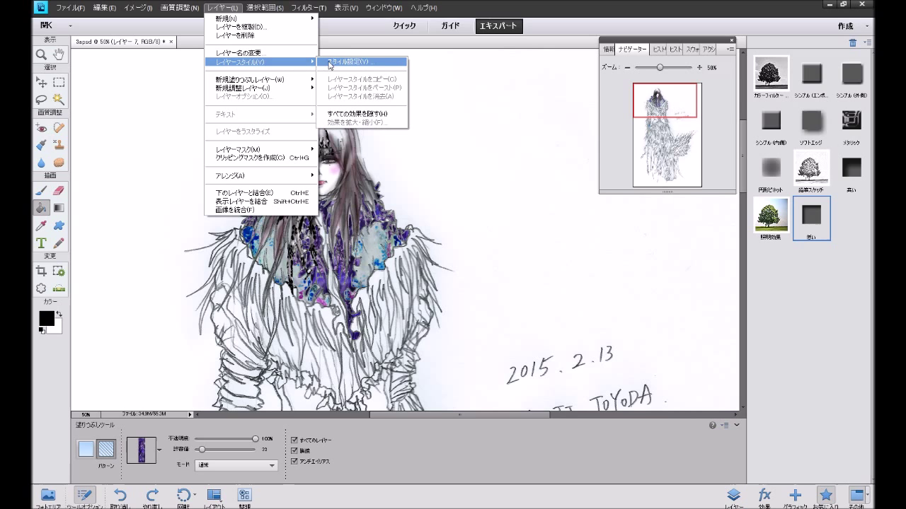
pyautogui.click(774, 347)
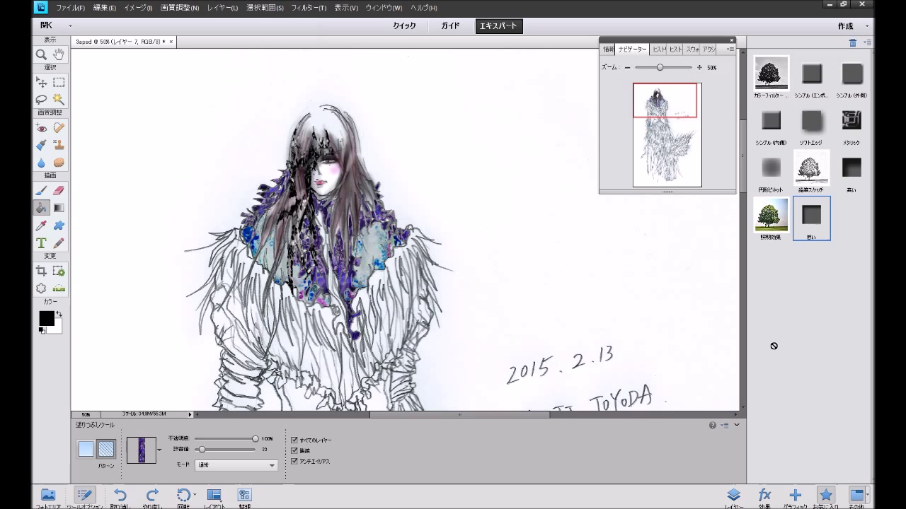
pyautogui.click(733, 495)
pyautogui.click(754, 42)
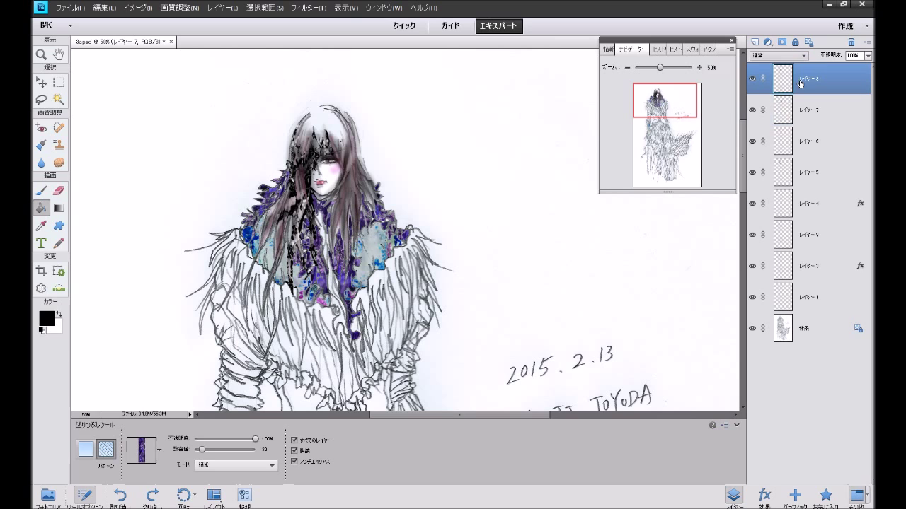
# Add a new empty Layer 9 and start Load Patterns from the pattern picker's menu.
pyautogui.click(754, 42)
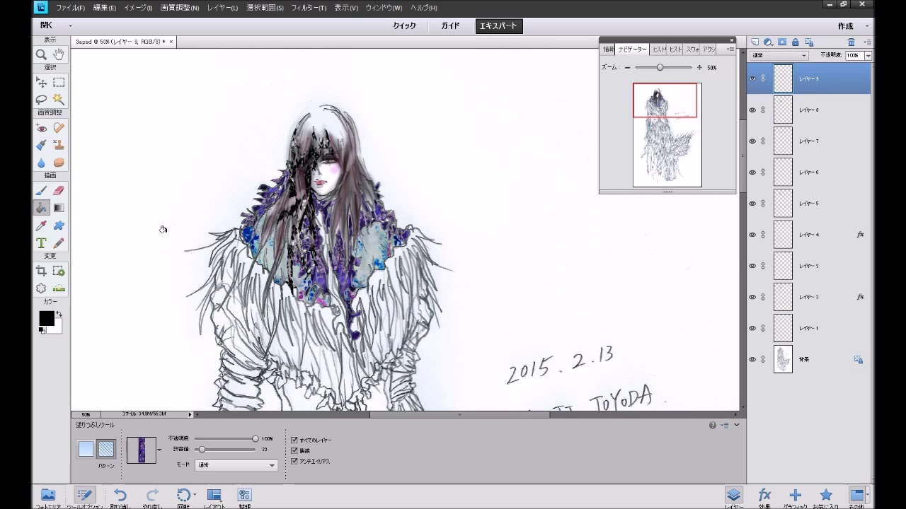
pyautogui.click(160, 450)
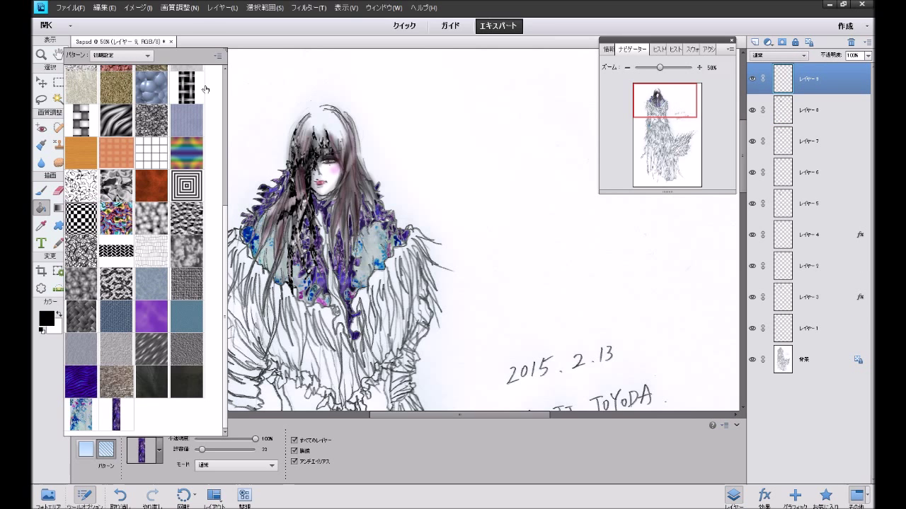
pyautogui.click(216, 57)
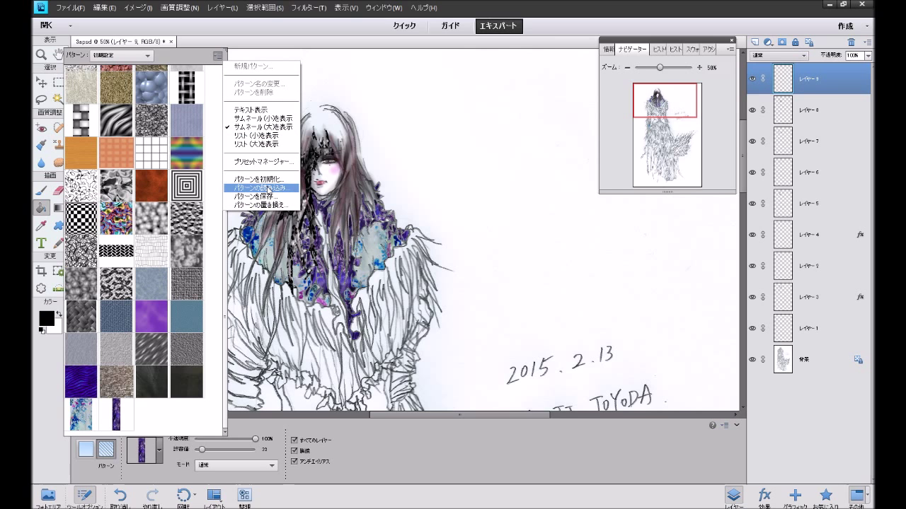
pyautogui.click(266, 188)
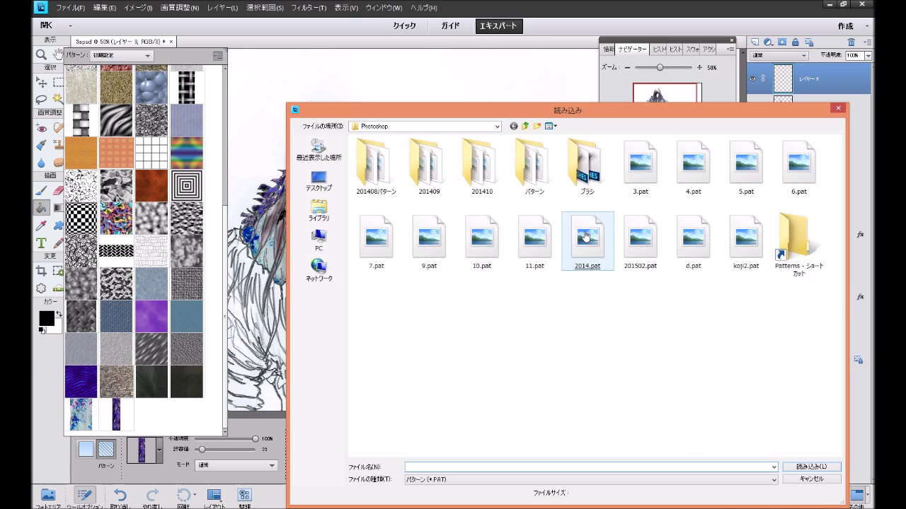
# Load a.pat from the パターン folder into the pattern library.
pyautogui.click(530, 177)
pyautogui.press('Return')
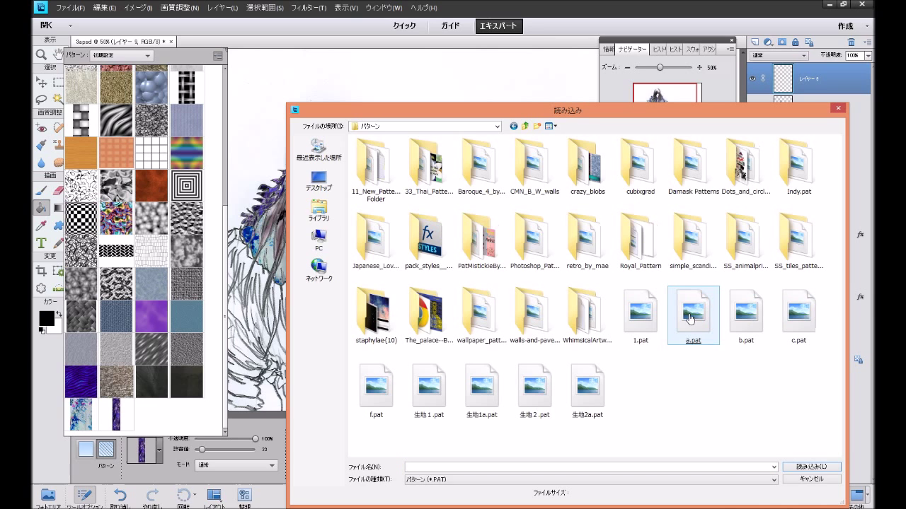
pyautogui.click(692, 312)
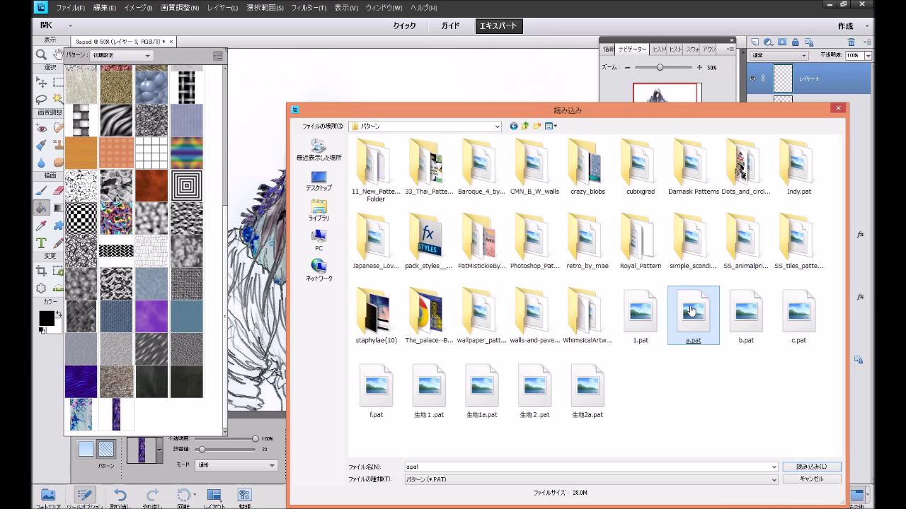
pyautogui.doubleClick(692, 311)
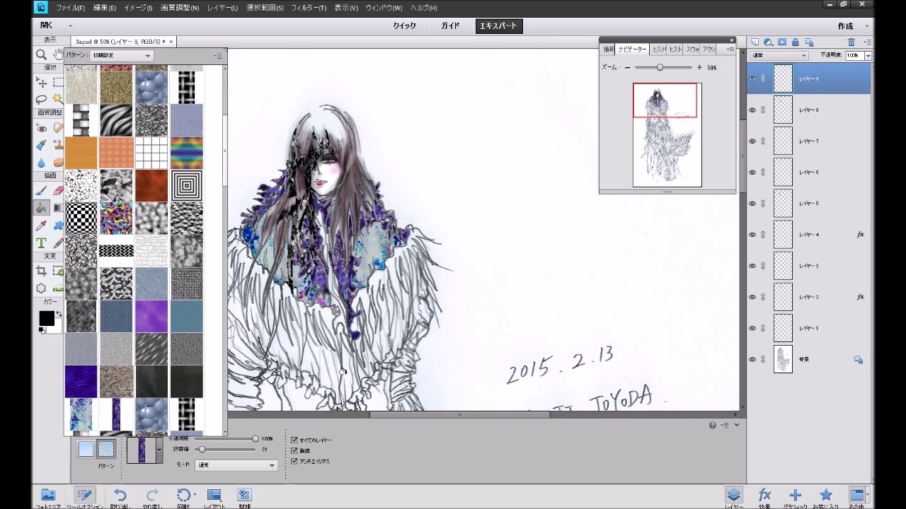
# Choose the black-and-white hair texture pattern as the fill pattern.
pyautogui.scroll(-5, 213, 358)
pyautogui.scroll(-5, 213, 357)
pyautogui.scroll(-5, 213, 357)
pyautogui.scroll(-5, 213, 358)
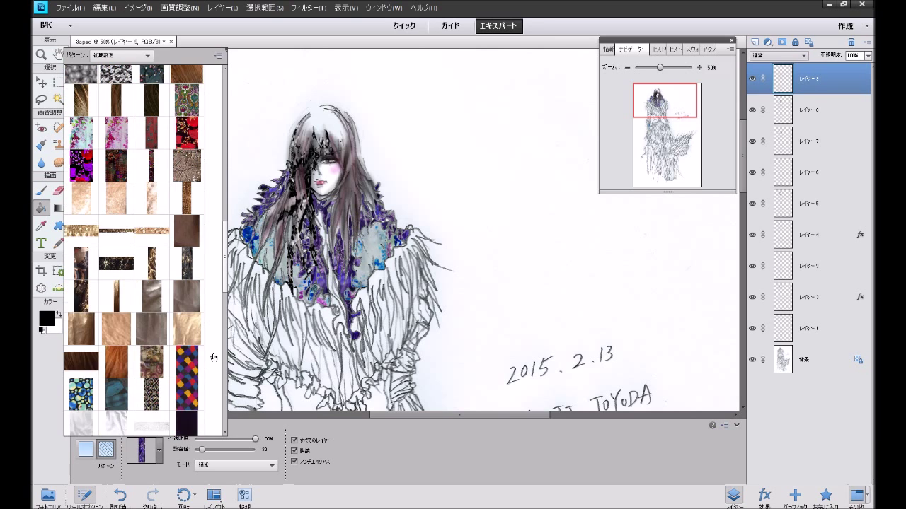
pyautogui.scroll(-5, 213, 357)
pyautogui.scroll(-5, 213, 357)
pyautogui.scroll(-5, 209, 353)
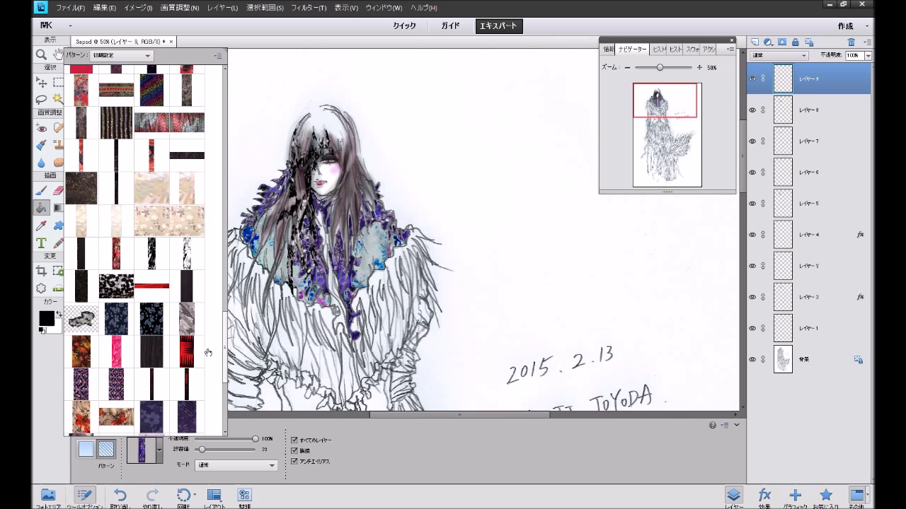
pyautogui.click(159, 261)
# At 100% zoom, fill hair strands on the collar and torso, then return to 50%.
pyautogui.click(699, 67)
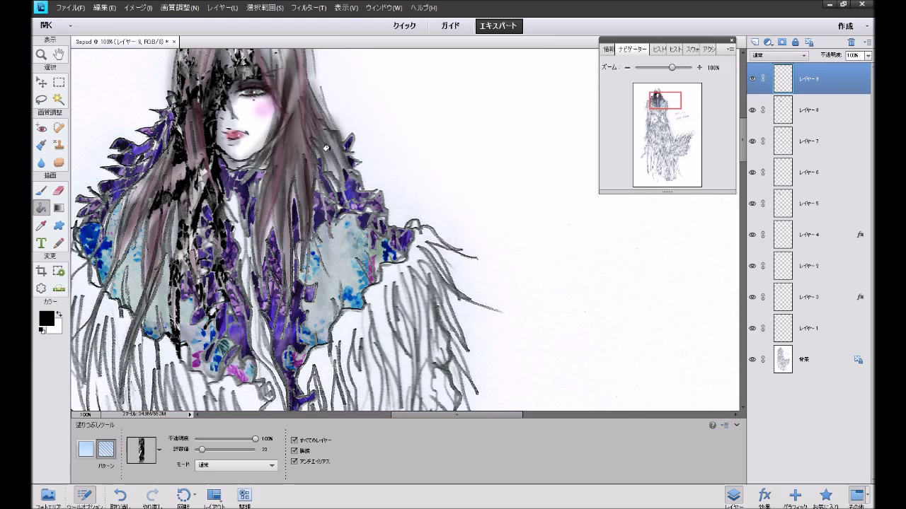
pyautogui.click(238, 228)
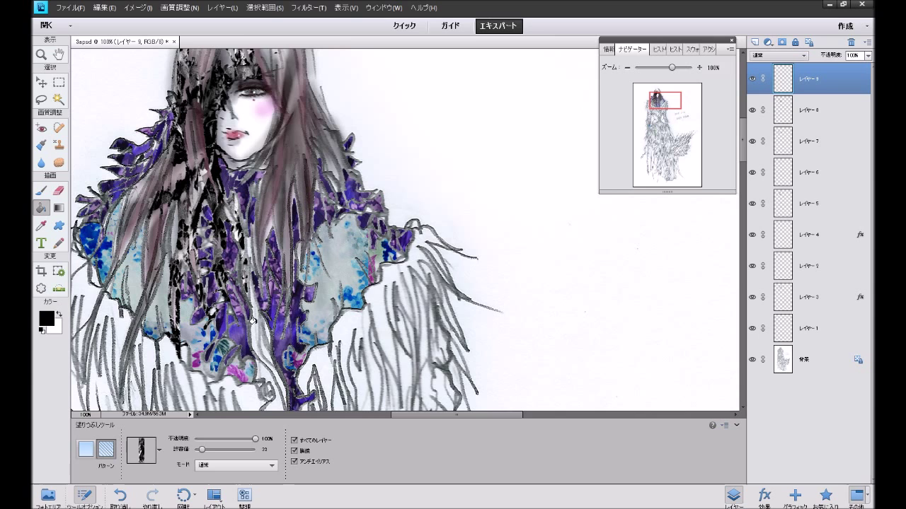
pyautogui.click(253, 320)
pyautogui.click(265, 330)
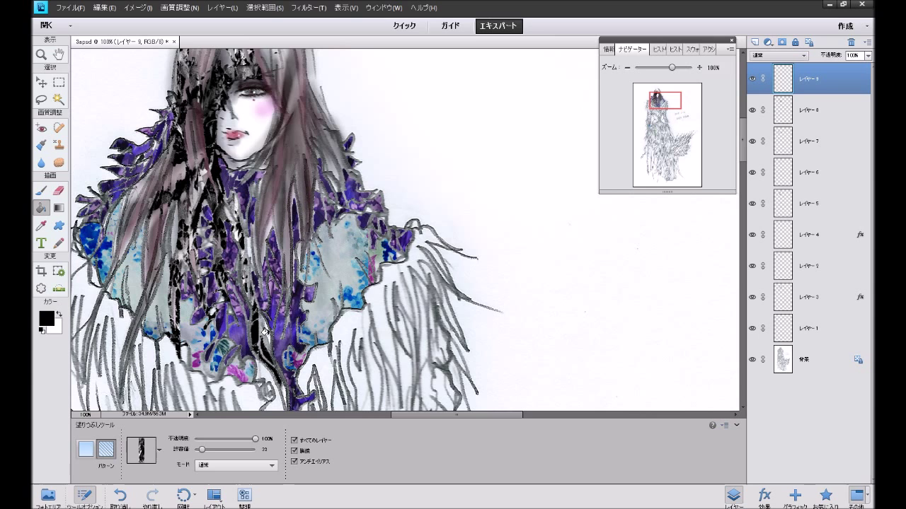
pyautogui.moveTo(662, 105); pyautogui.dragTo(660, 114)
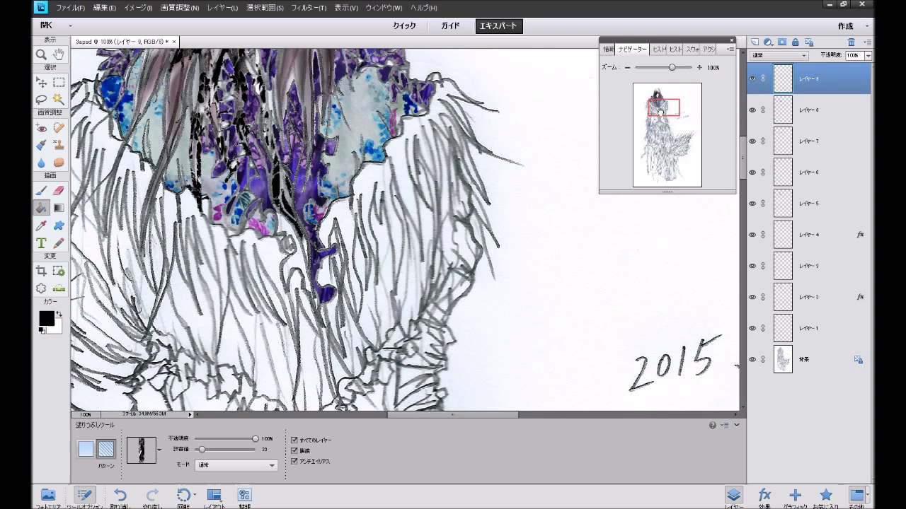
pyautogui.click(290, 258)
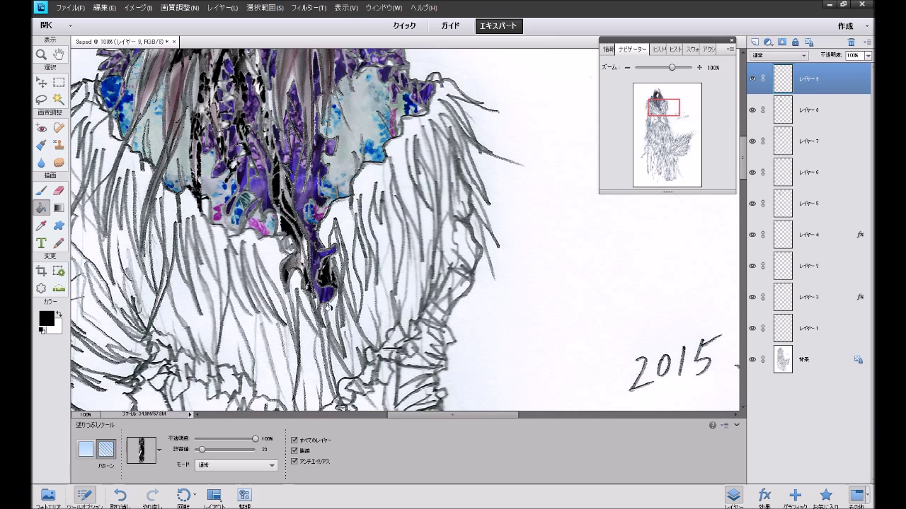
pyautogui.click(329, 307)
pyautogui.click(627, 67)
pyautogui.click(627, 67)
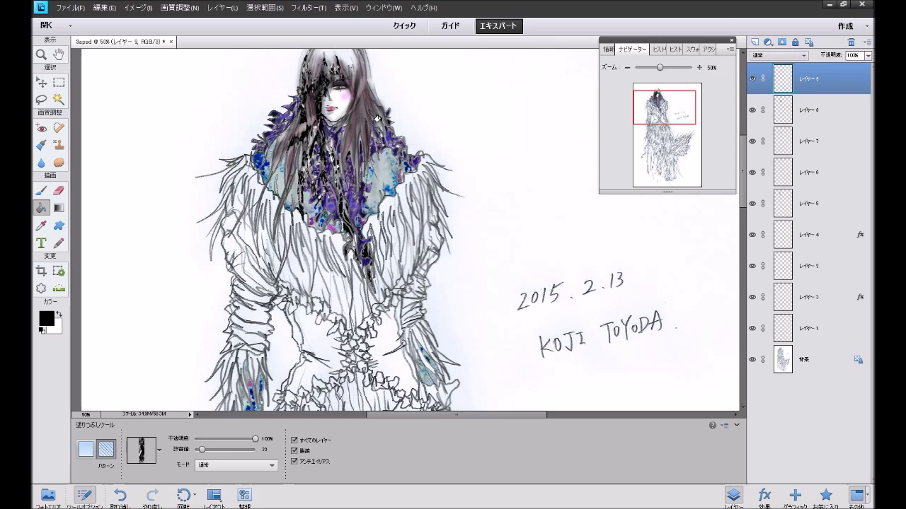
# Try hair-pattern fills on the upper hair and undo the larger one.
pyautogui.click(378, 111)
pyautogui.click(367, 83)
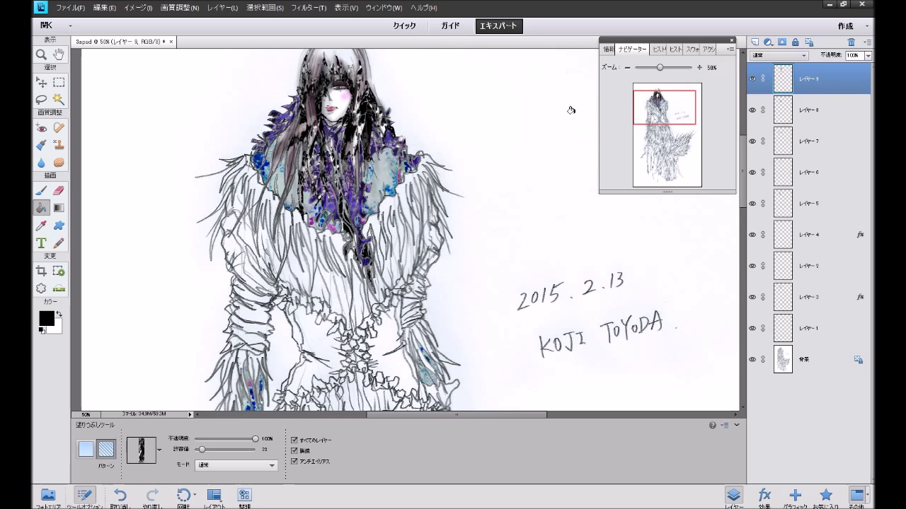
pyautogui.hotkey('ctrl', 'z')
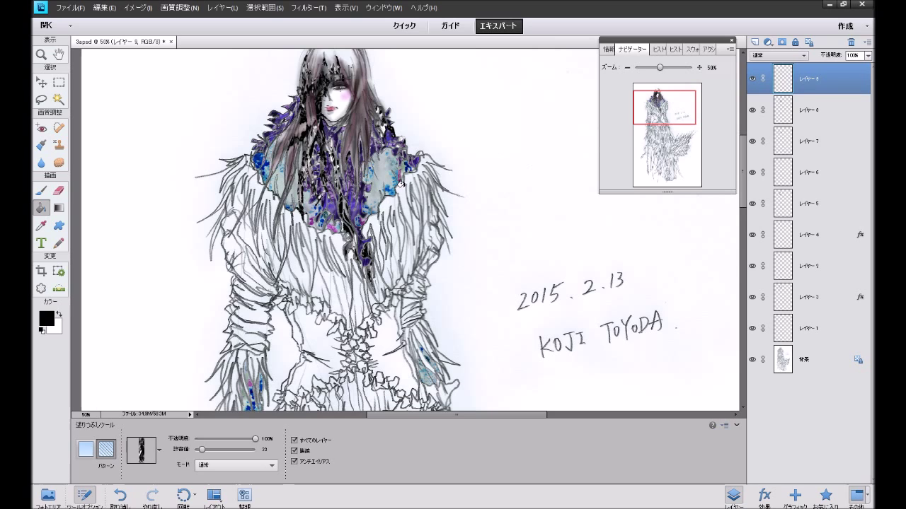
# Darken fringe strands across the right shoulder, under the collar and the left shoulder.
pyautogui.click(406, 177)
pyautogui.click(383, 204)
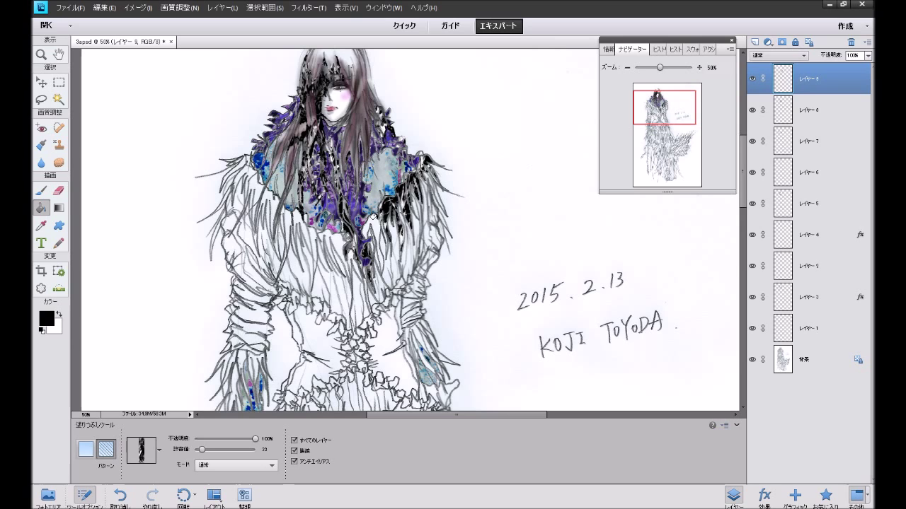
pyautogui.click(366, 221)
pyautogui.click(323, 237)
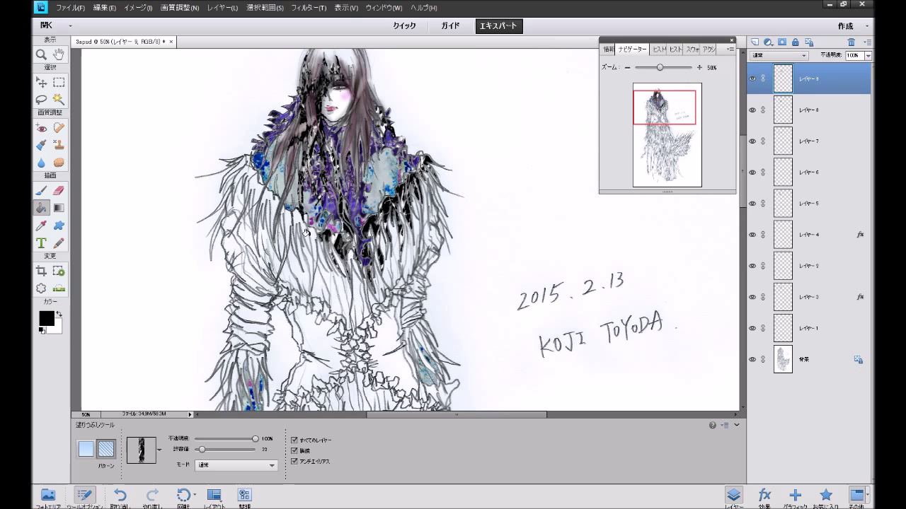
pyautogui.click(303, 226)
pyautogui.click(287, 214)
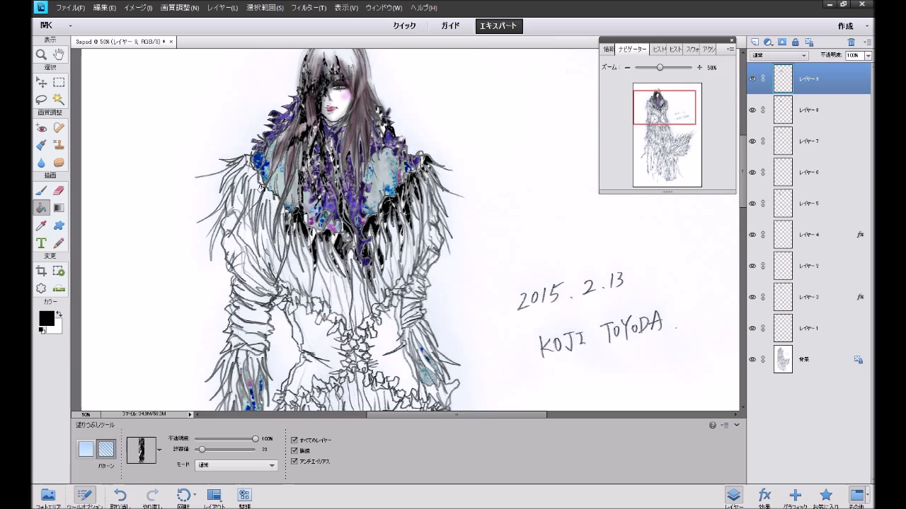
pyautogui.click(257, 186)
pyautogui.click(244, 166)
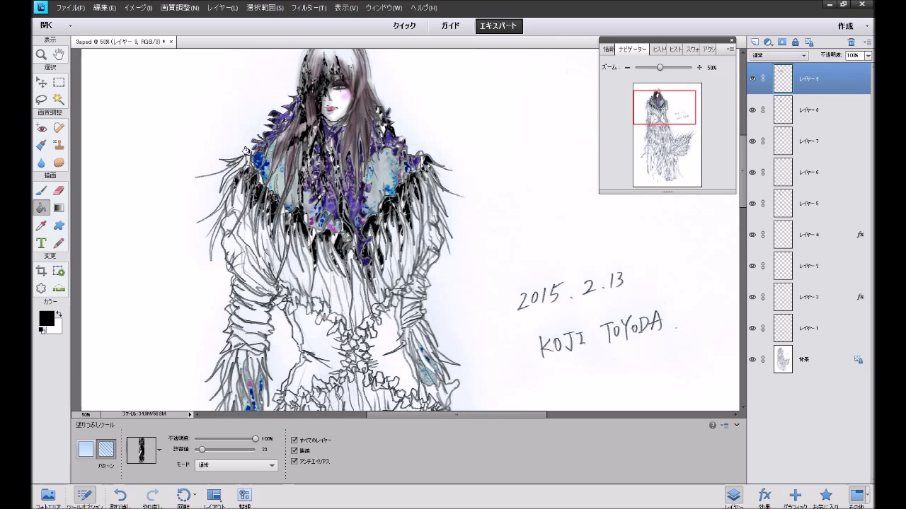
pyautogui.click(246, 152)
pyautogui.click(247, 155)
# Darken the remaining fringe strands and the right hair area, undoing trial fills.
pyautogui.click(347, 249)
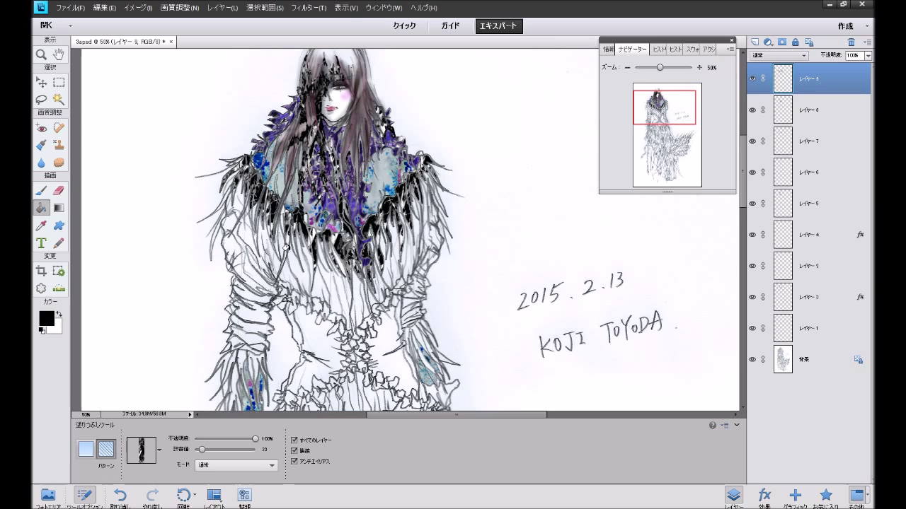
pyautogui.click(278, 202)
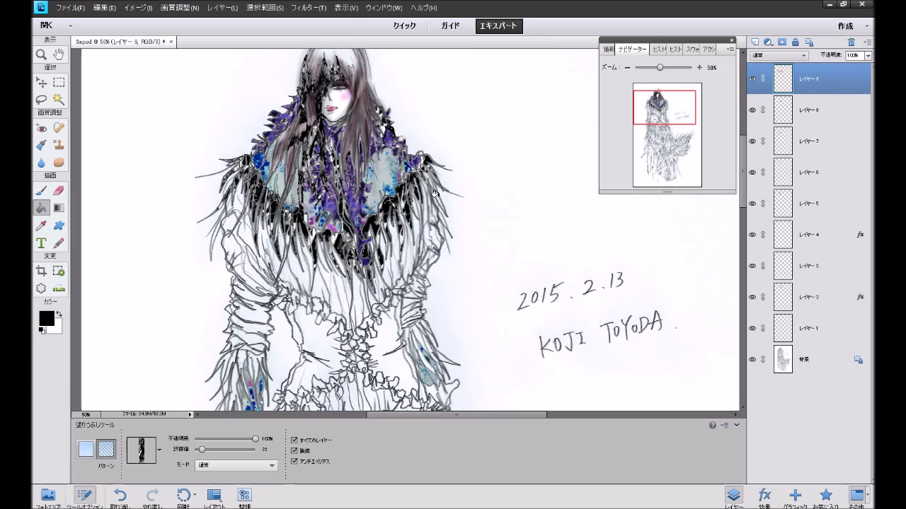
pyautogui.click(423, 163)
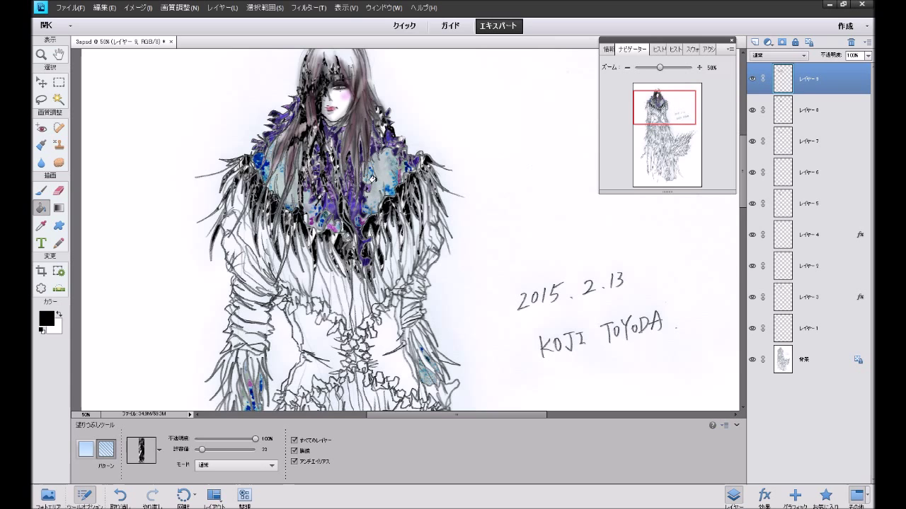
pyautogui.click(359, 211)
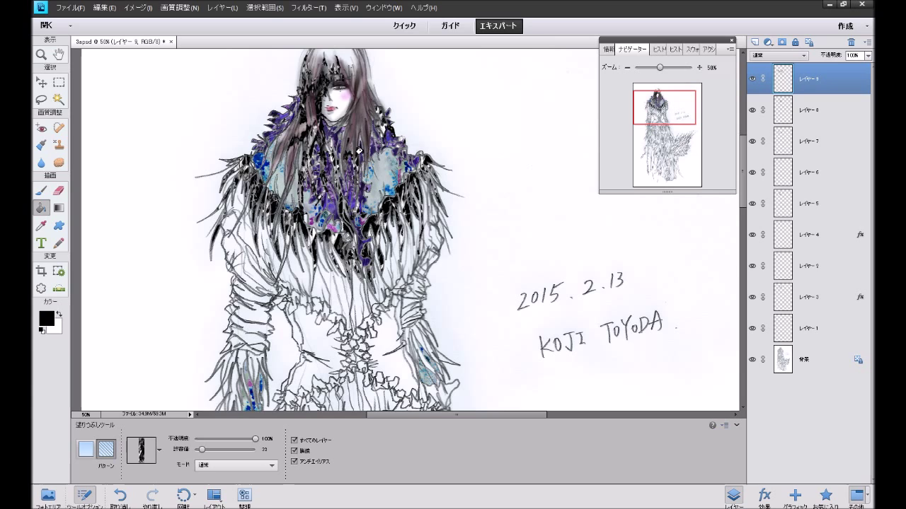
pyautogui.hotkey('ctrl', 'z')
pyautogui.click(362, 137)
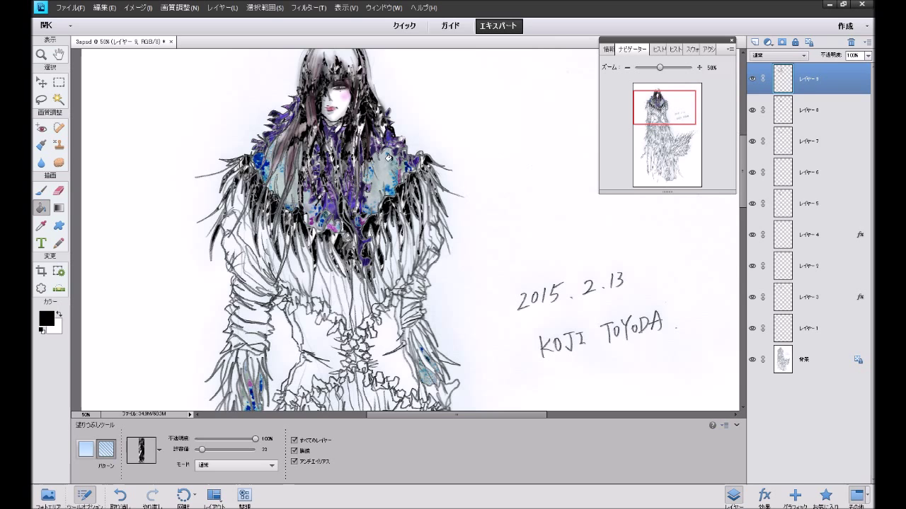
pyautogui.click(387, 172)
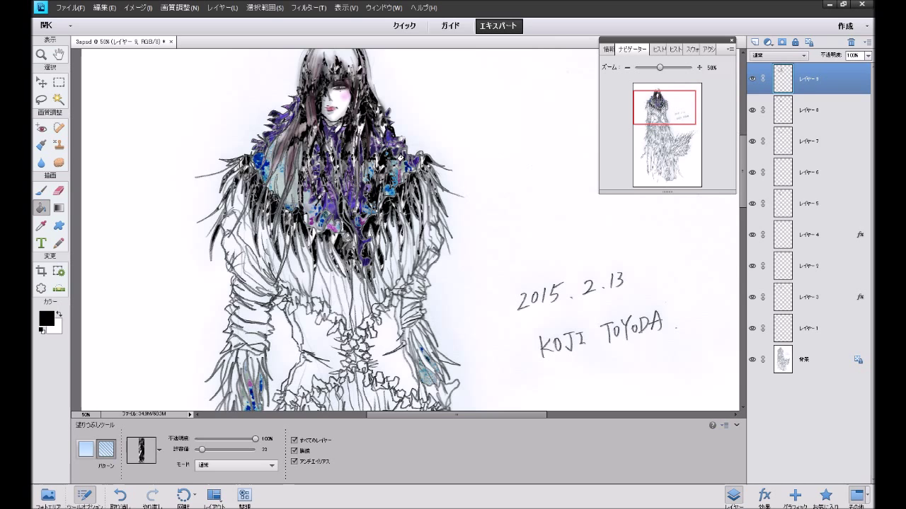
pyautogui.hotkey('ctrl', 'z')
pyautogui.click(389, 183)
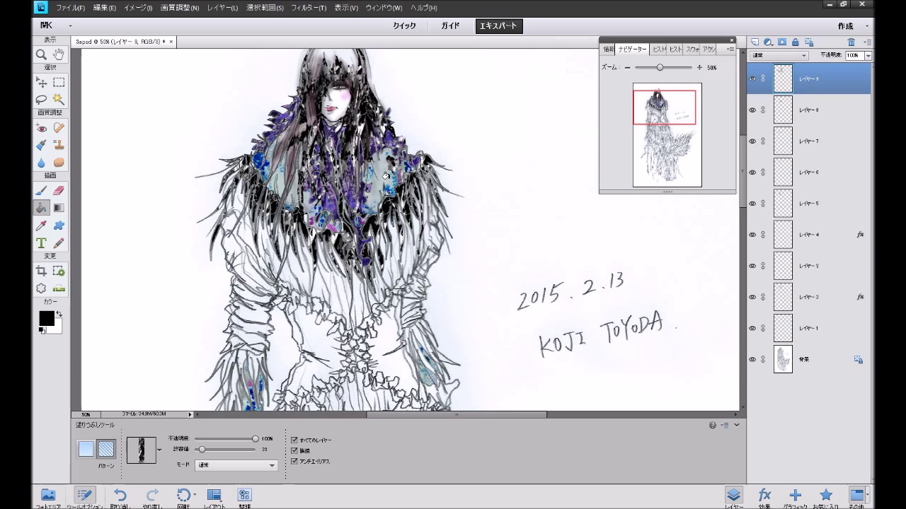
pyautogui.click(381, 185)
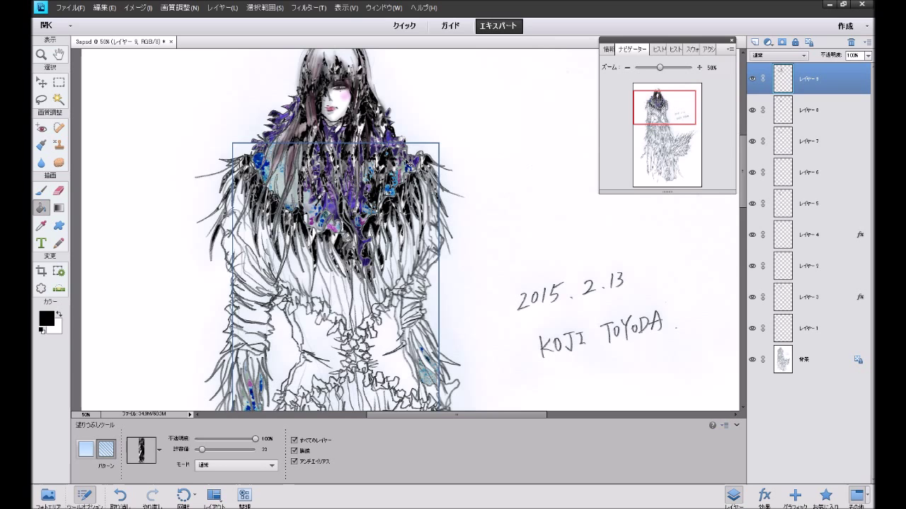
# Compare the dark hair fills, then undo both fills from the hair.
pyautogui.hotkey('ctrl', 'z')
pyautogui.hotkey('ctrl', 'y')
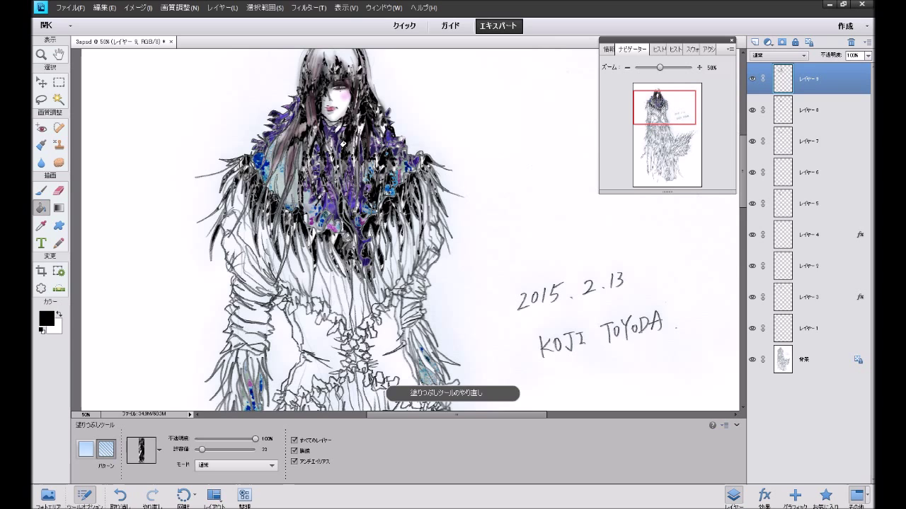
pyautogui.click(61, 145)
pyautogui.hotkey('ctrl', 'z')
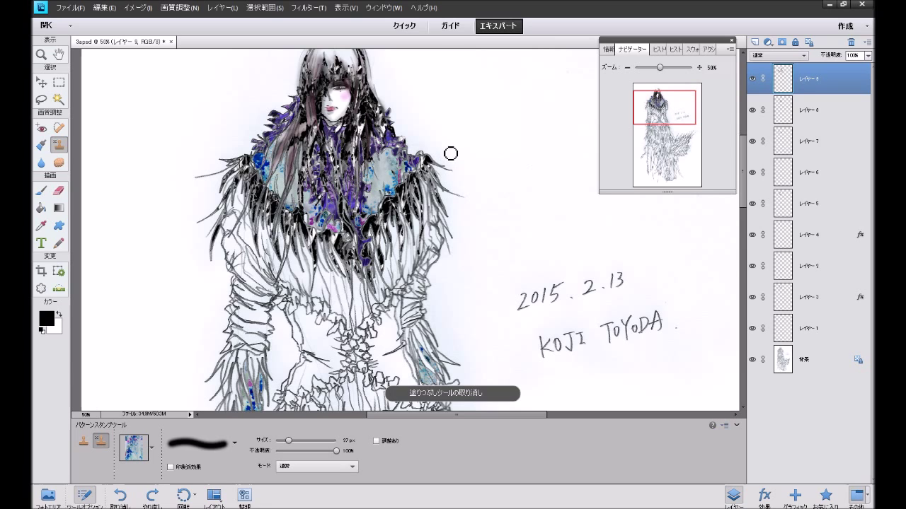
pyautogui.hotkey('ctrl', 'z')
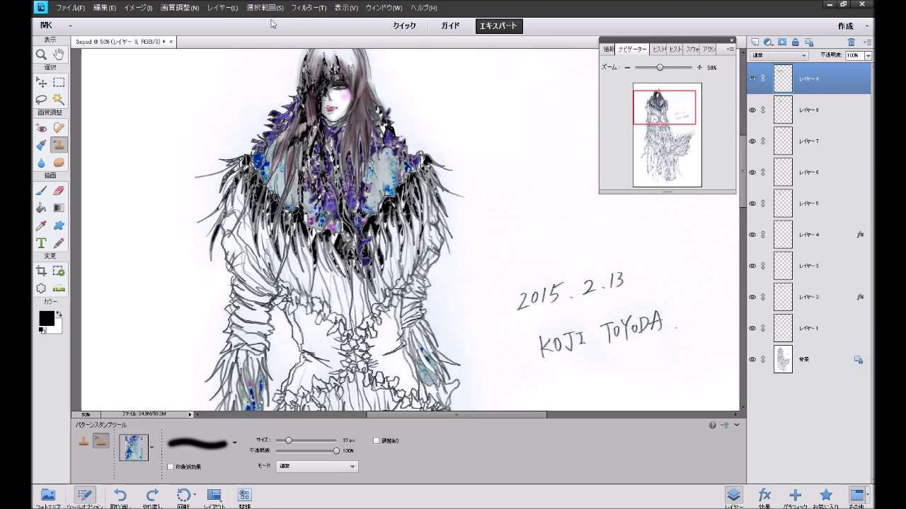
# Give layer 9 a 3 px black Stroke layer style at 100% opacity.
pyautogui.click(234, 9)
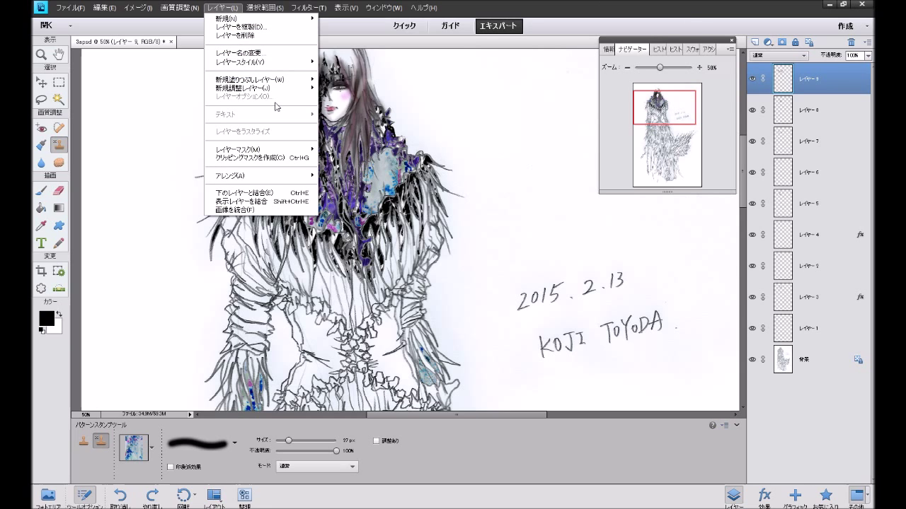
pyautogui.moveTo(258, 61)
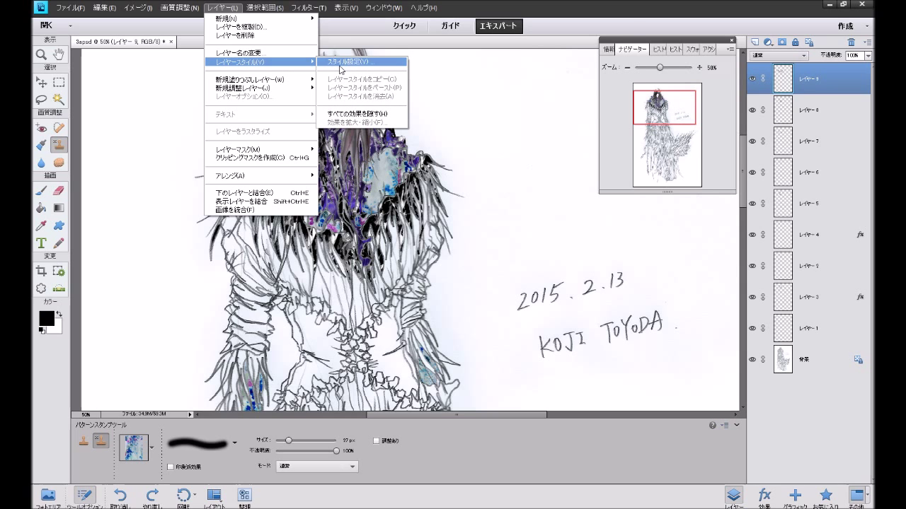
pyautogui.click(341, 62)
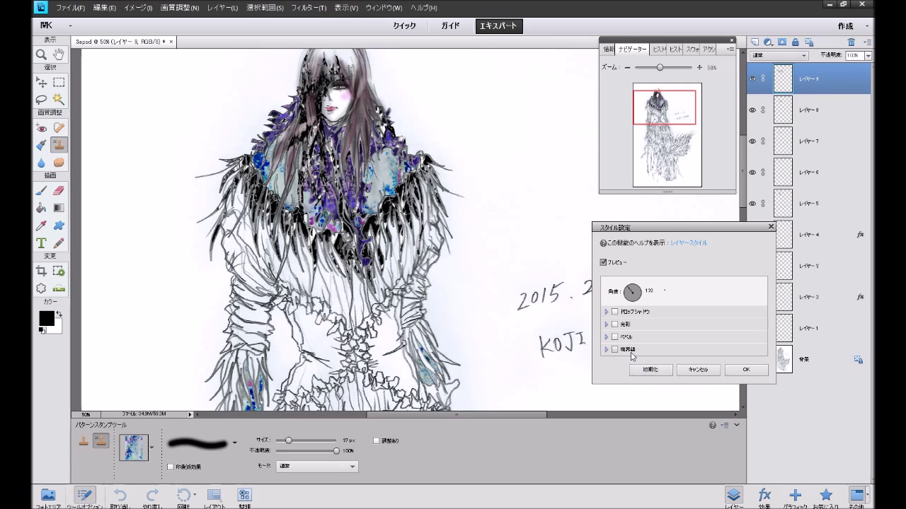
pyautogui.click(630, 351)
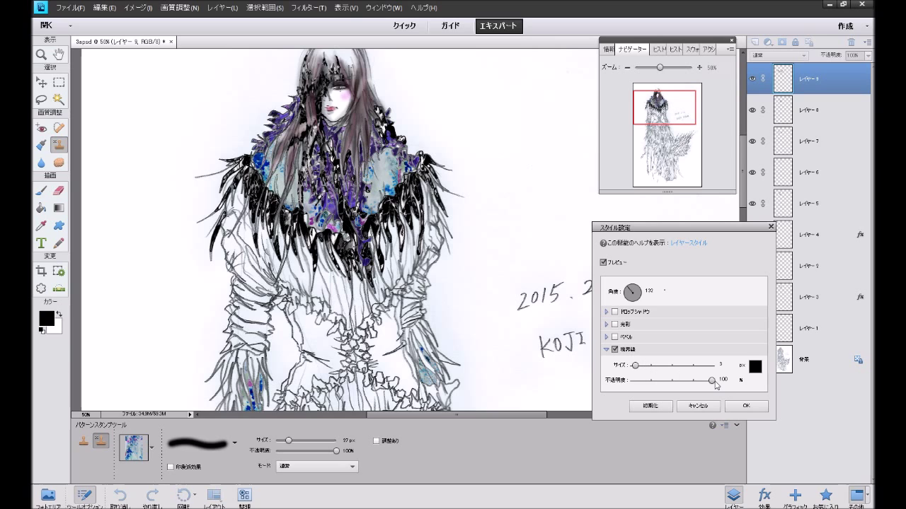
pyautogui.click(745, 406)
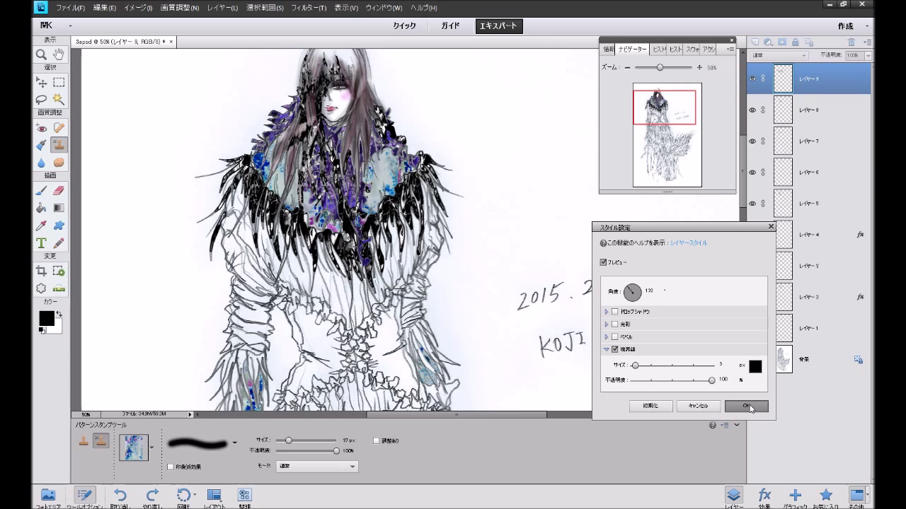
pyautogui.click(825, 110)
# Restore and check layer 9's stroke style in Style Settings, leaving it unchanged.
pyautogui.click(222, 7)
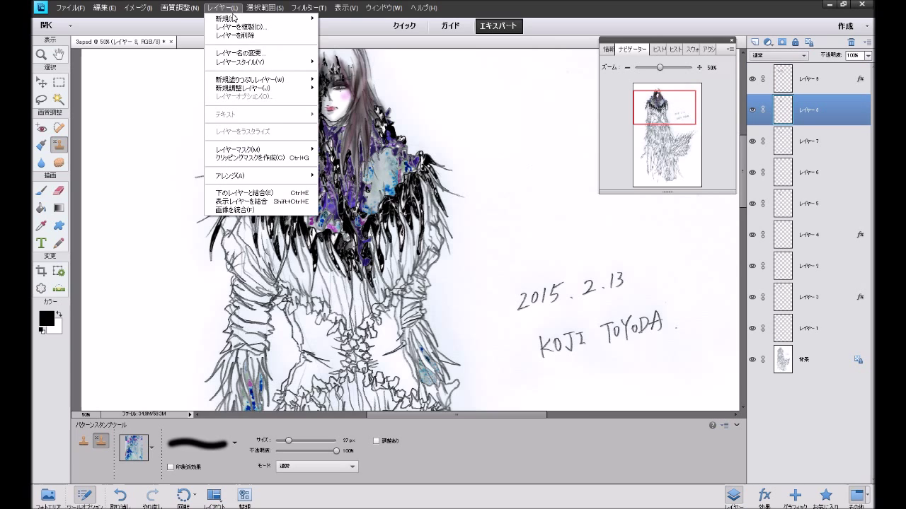
pyautogui.moveTo(259, 62)
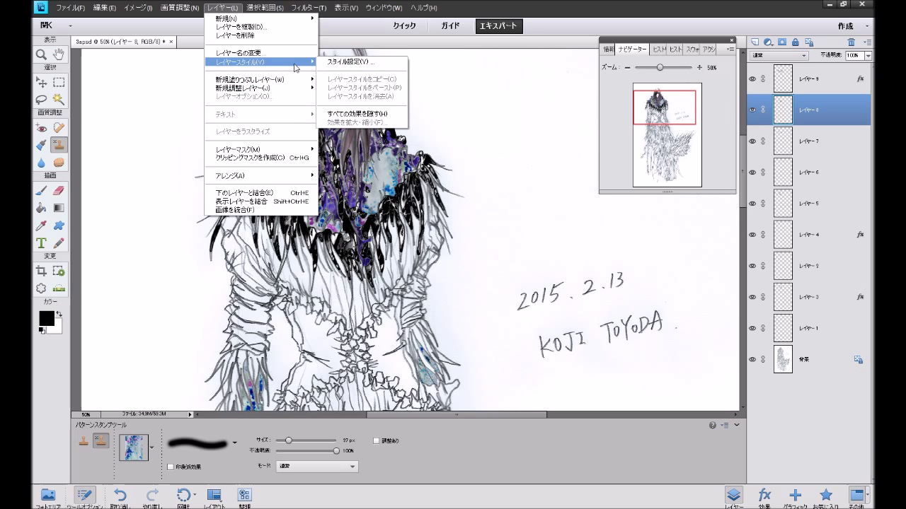
pyautogui.click(332, 71)
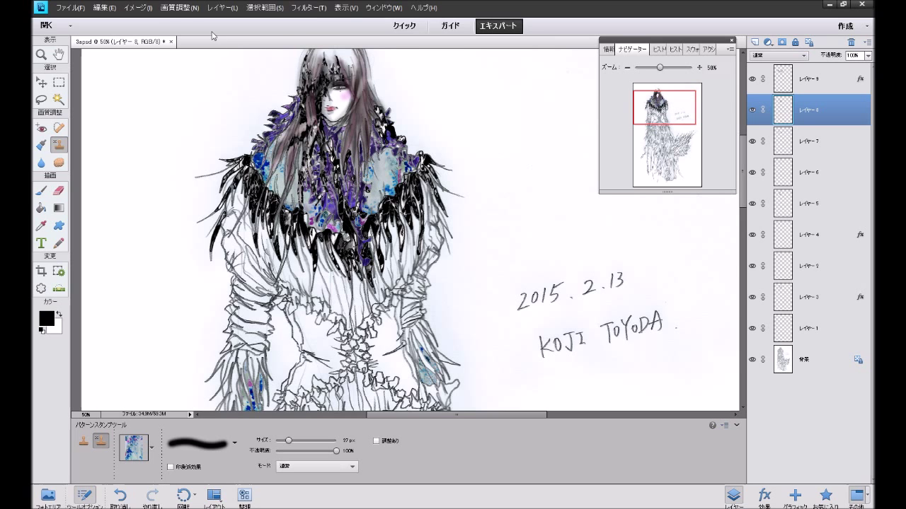
pyautogui.click(180, 7)
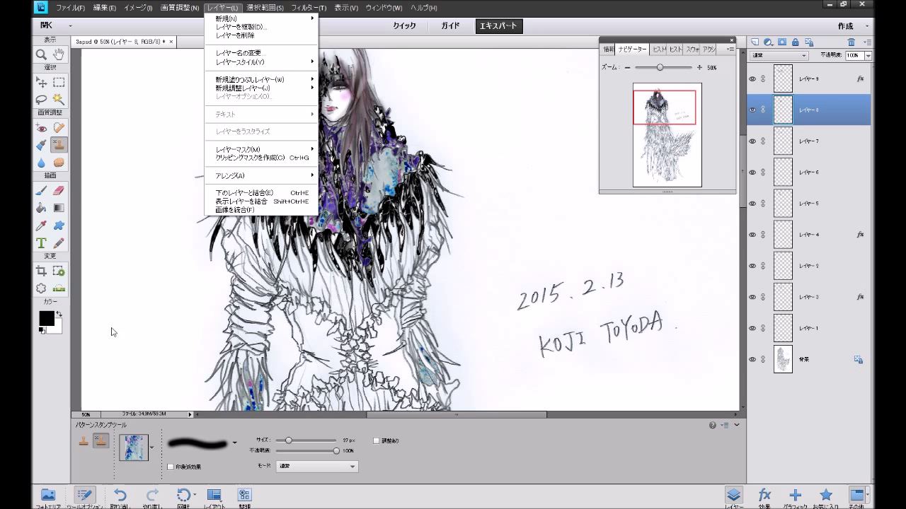
pyautogui.click(121, 493)
pyautogui.click(152, 496)
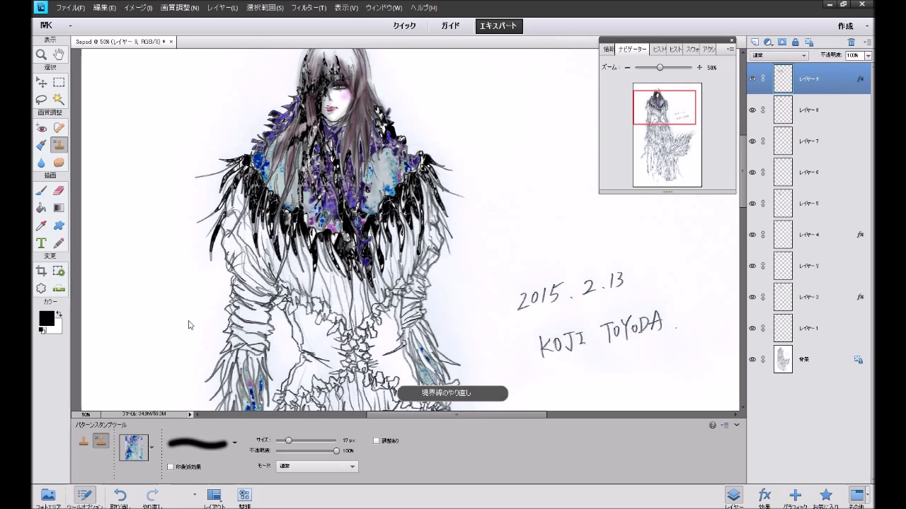
pyautogui.click(222, 7)
pyautogui.moveTo(262, 62)
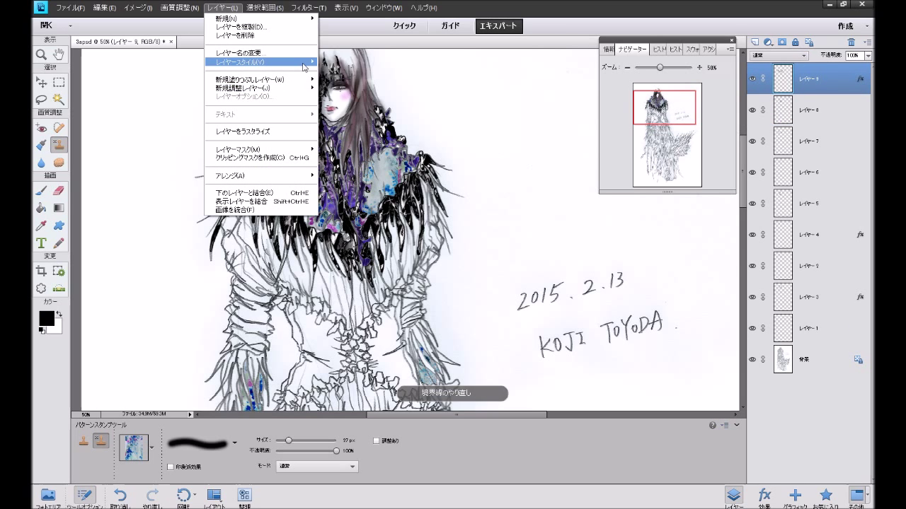
pyautogui.click(336, 63)
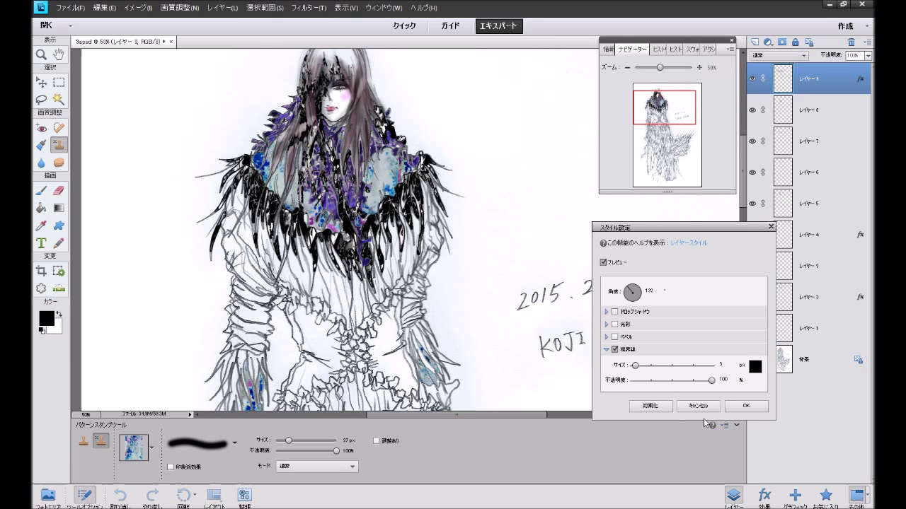
pyautogui.click(745, 405)
# Add the 3 px black Stroke style to layer 8.
pyautogui.click(807, 111)
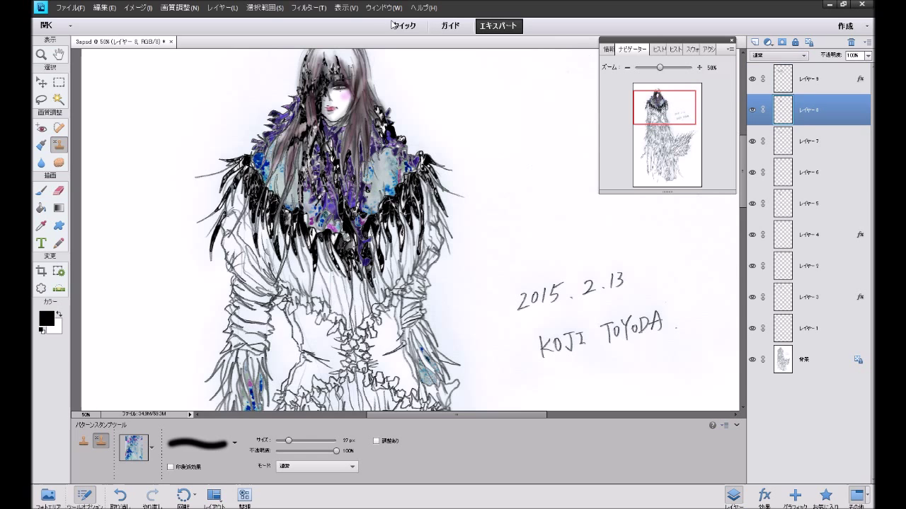
pyautogui.click(222, 8)
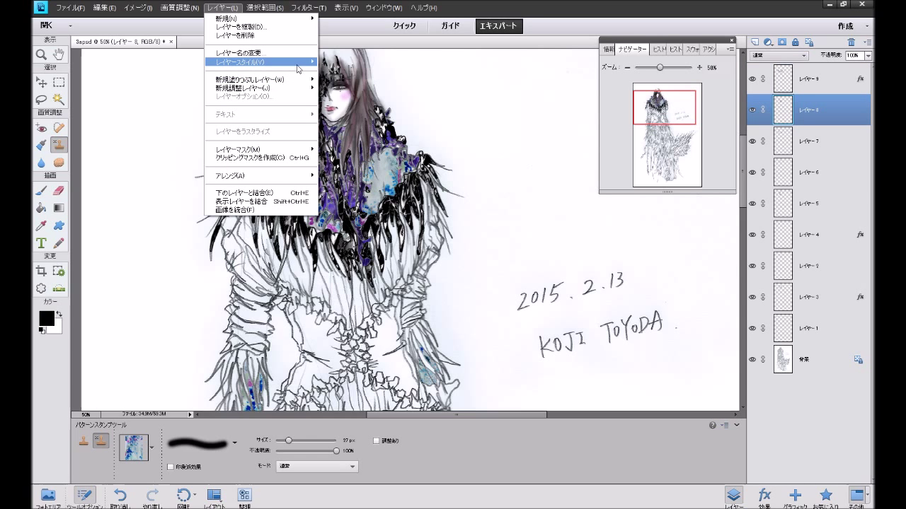
pyautogui.moveTo(258, 62)
pyautogui.click(334, 63)
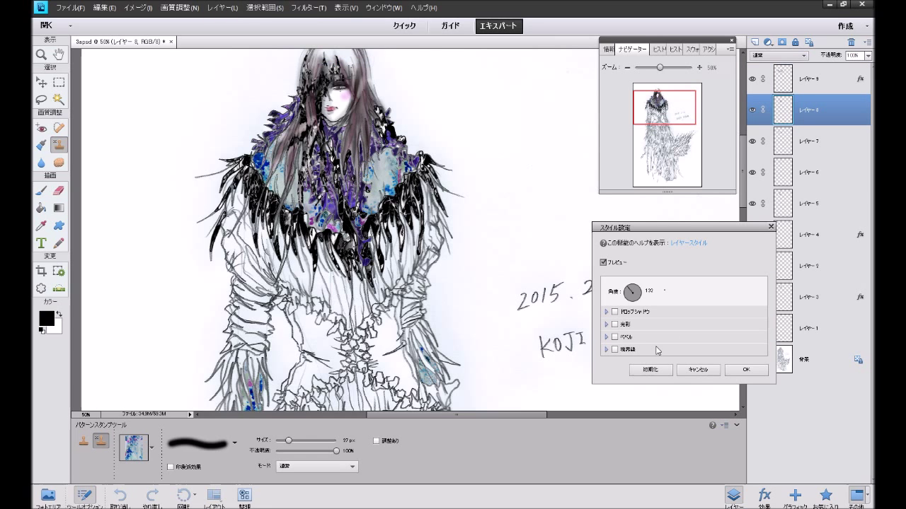
pyautogui.click(615, 350)
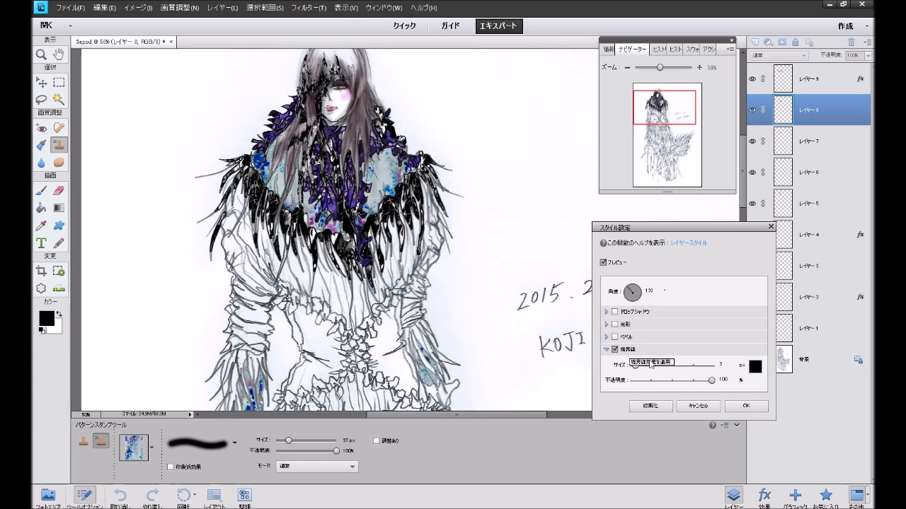
pyautogui.click(746, 406)
# Add the 3 px black Stroke style to layer 7.
pyautogui.click(806, 142)
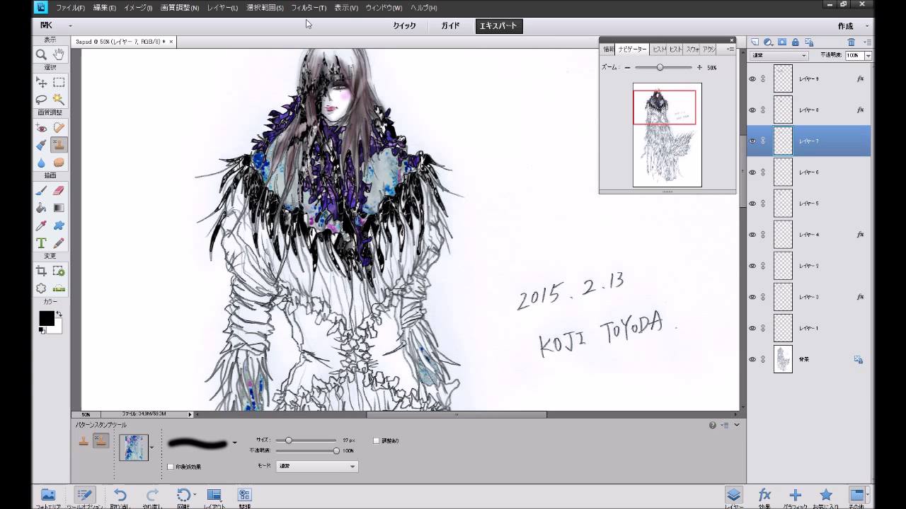
pyautogui.click(222, 7)
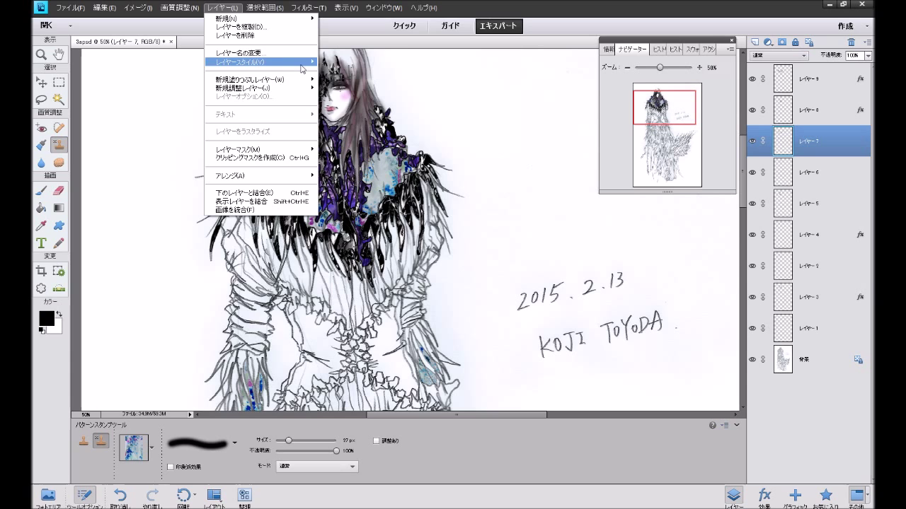
pyautogui.moveTo(259, 62)
pyautogui.click(352, 65)
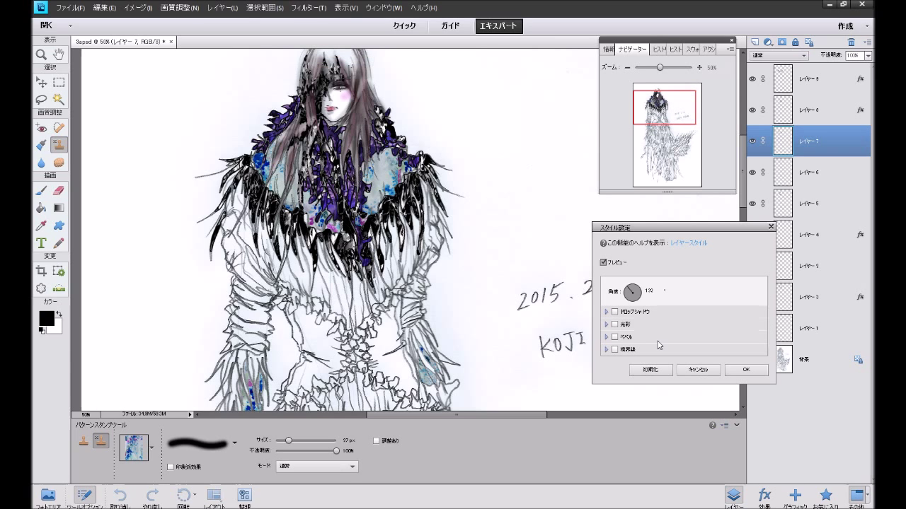
pyautogui.click(628, 351)
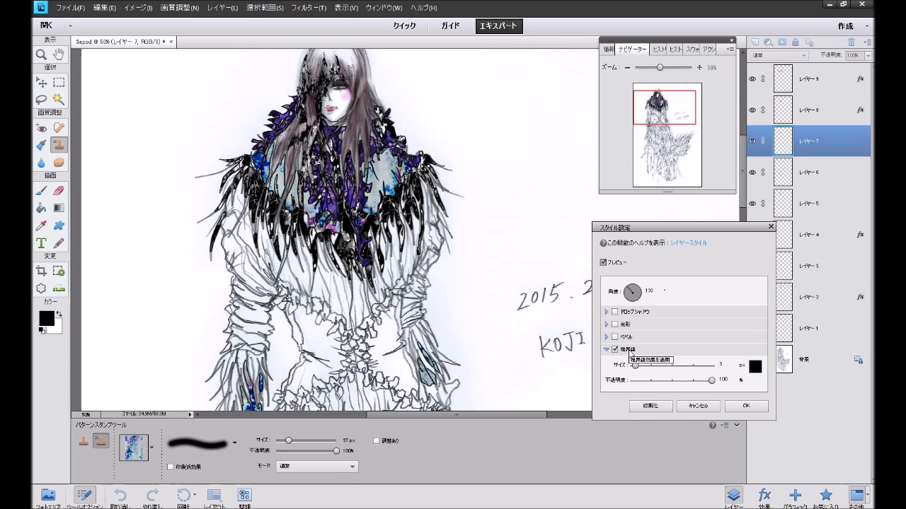
pyautogui.click(746, 406)
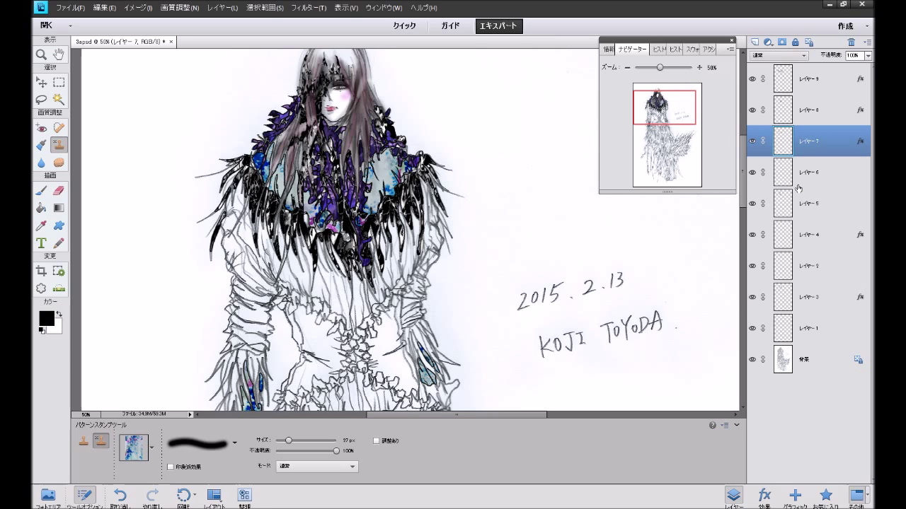
# Add Layer 10 above layer 9 and trial purple marbled pattern fills on the collar, undoing the last.
pyautogui.click(814, 86)
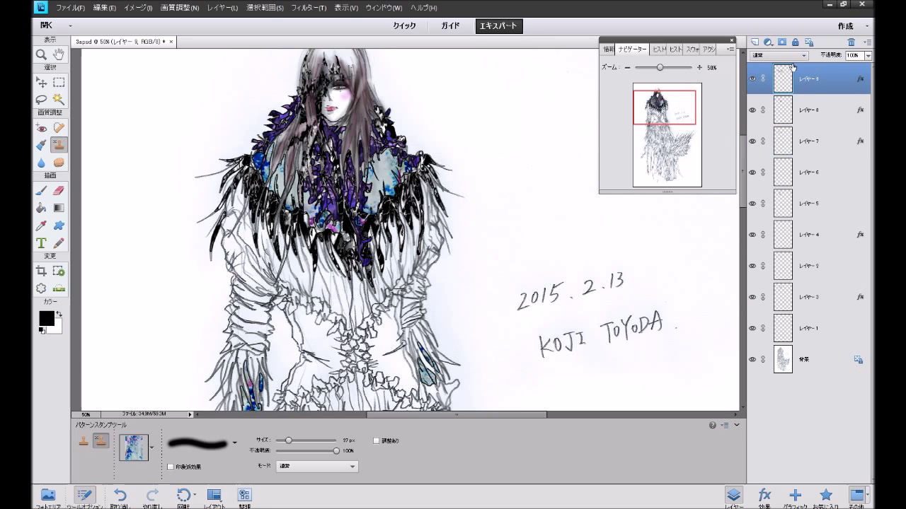
pyautogui.click(754, 42)
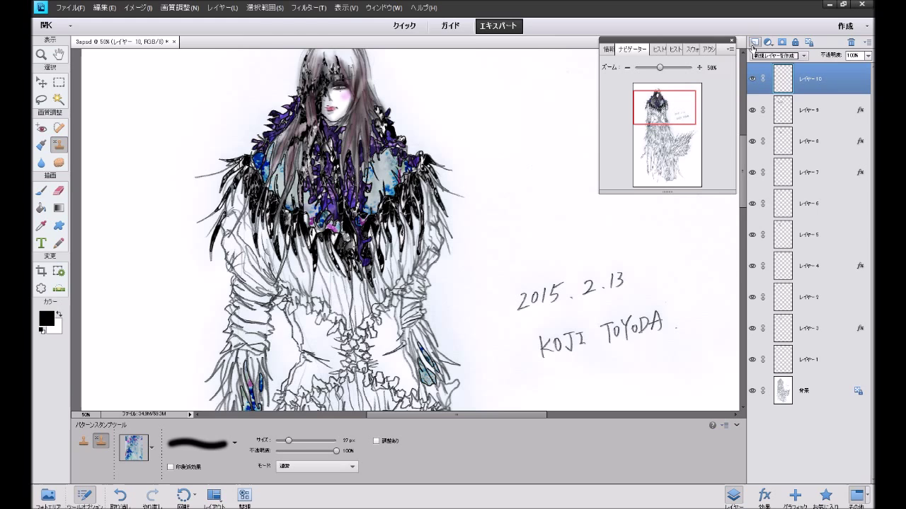
pyautogui.click(43, 209)
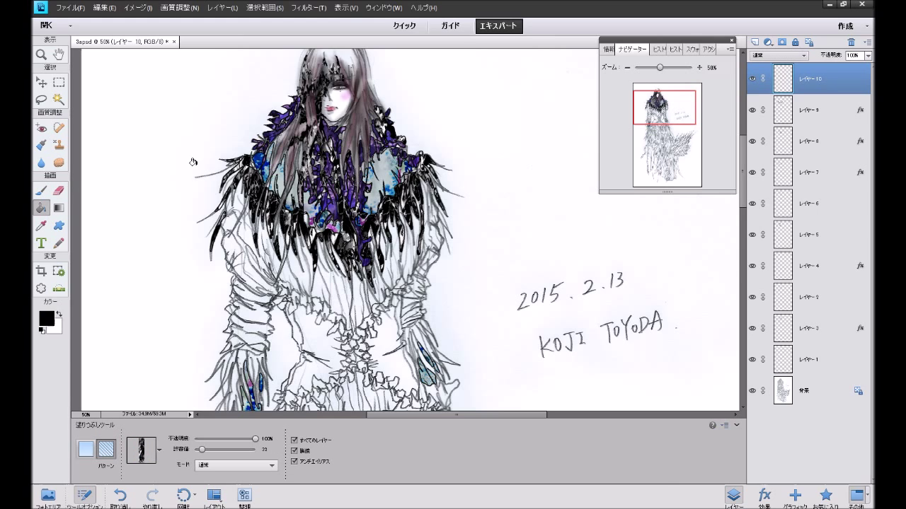
pyautogui.click(364, 118)
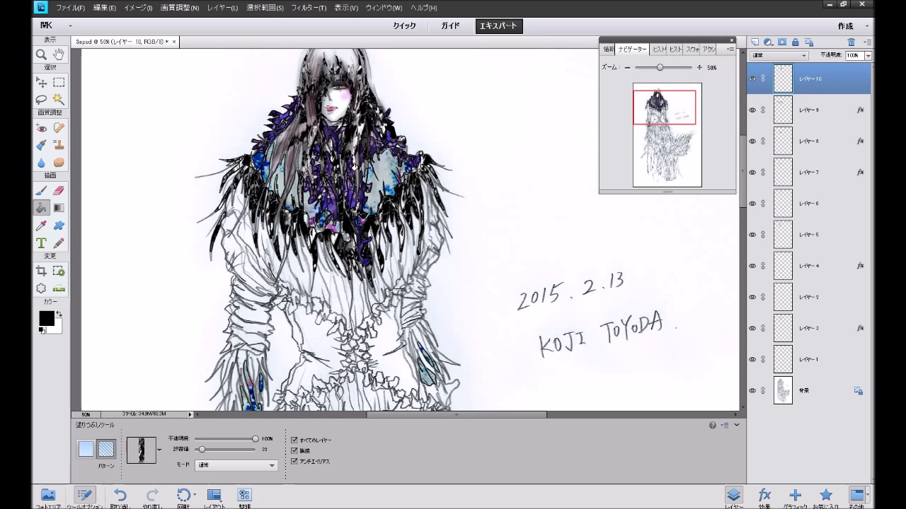
pyautogui.click(380, 172)
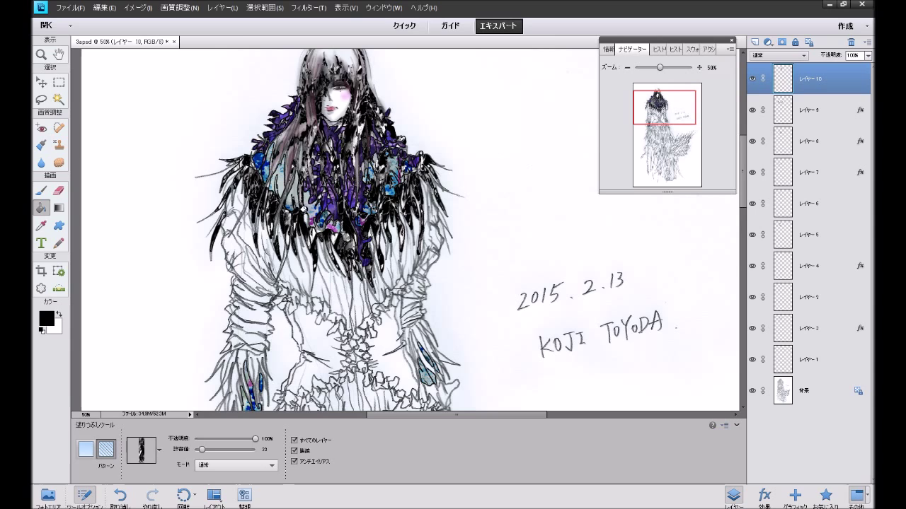
pyautogui.click(348, 189)
pyautogui.click(402, 145)
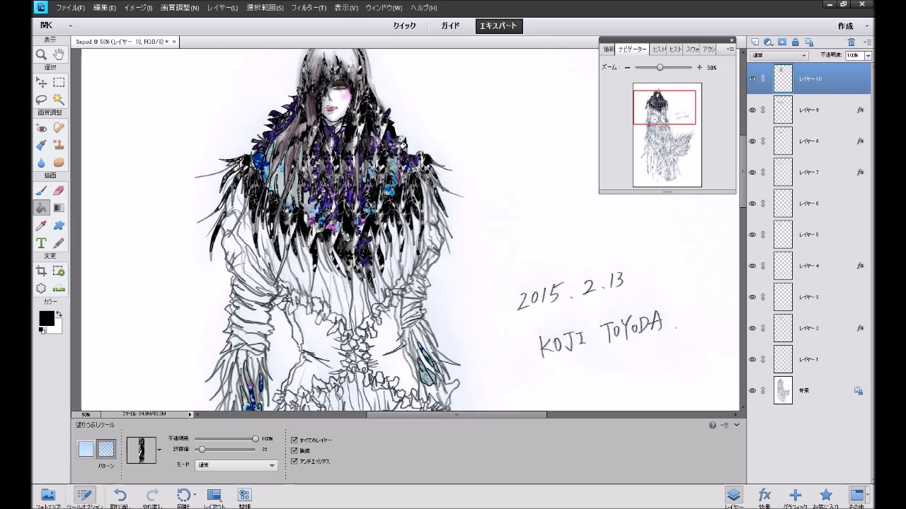
pyautogui.hotkey('ctrl', 'z')
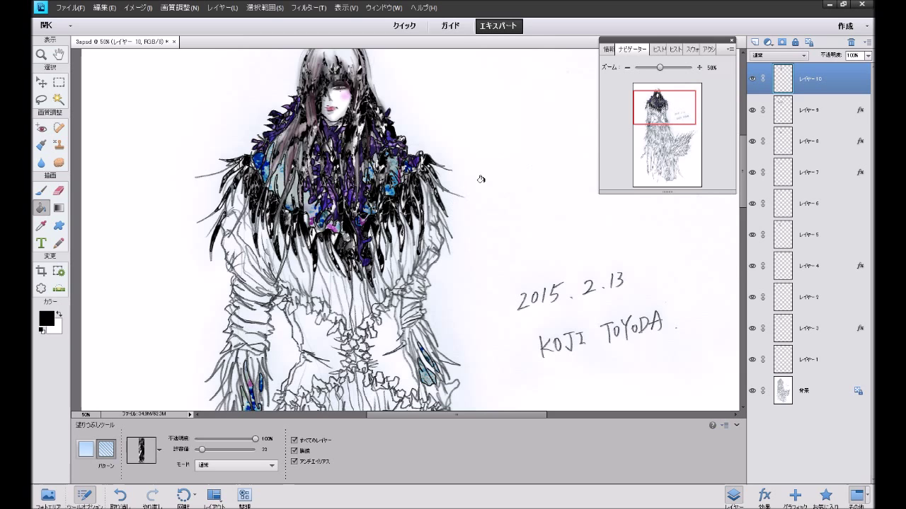
# At 100% zoom, stamp a black-and-white pattern stroke onto the fur.
pyautogui.click(698, 67)
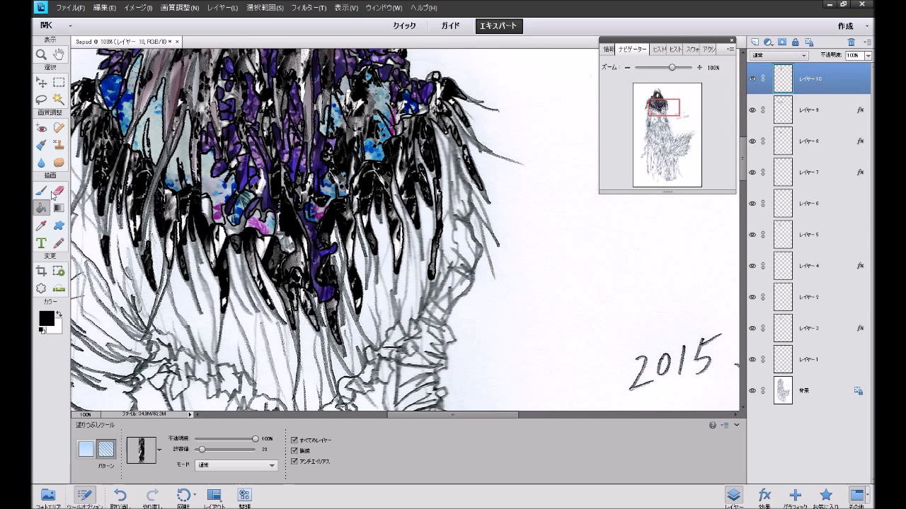
pyautogui.click(59, 147)
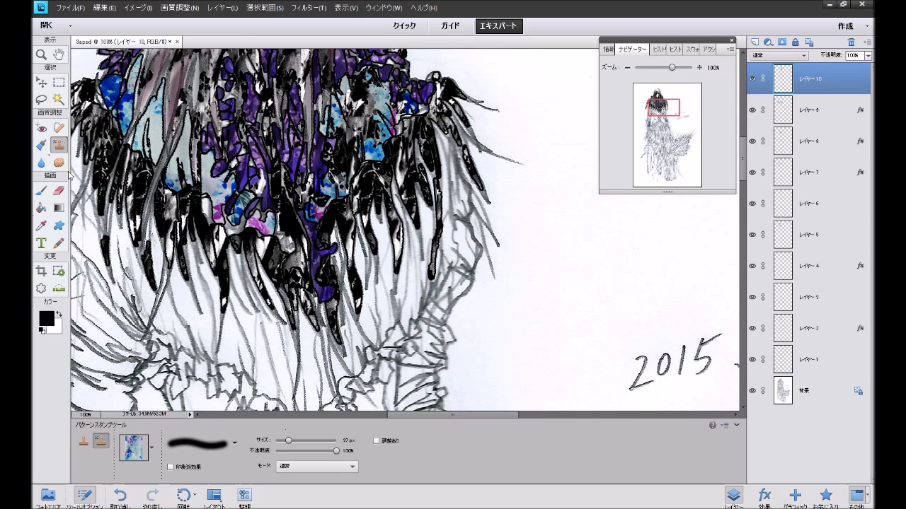
pyautogui.click(151, 448)
pyautogui.click(144, 251)
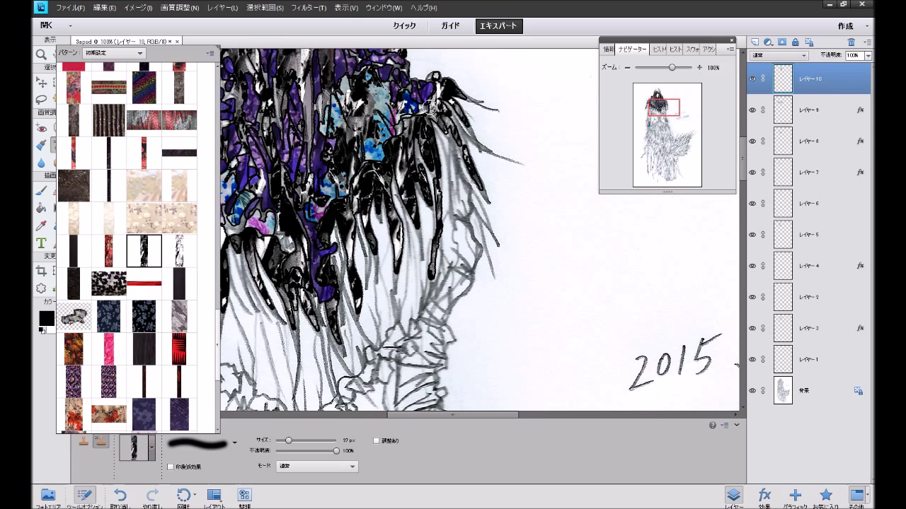
pyautogui.click(360, 122)
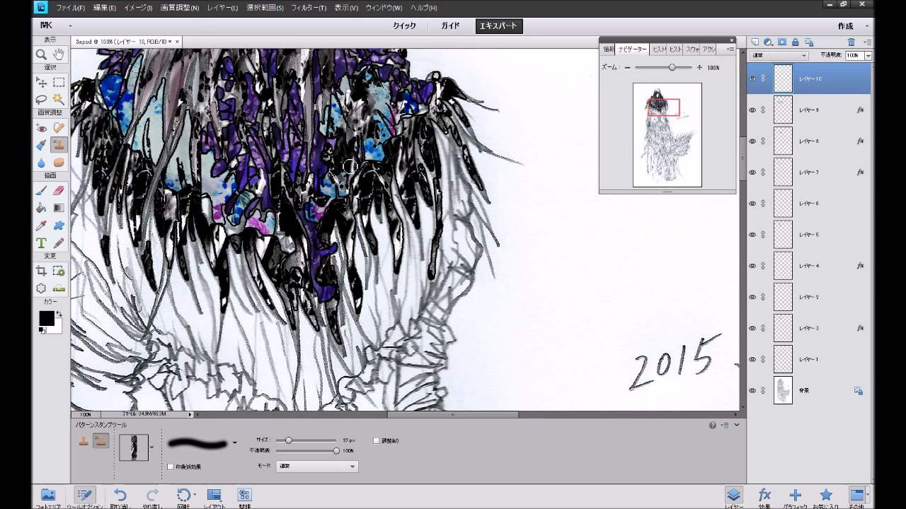
pyautogui.moveTo(312, 57); pyautogui.dragTo(311, 177)
# Set a 19 px Hard Round brush at 100% opacity and add a layer above Background.
pyautogui.click(43, 193)
pyautogui.click(234, 443)
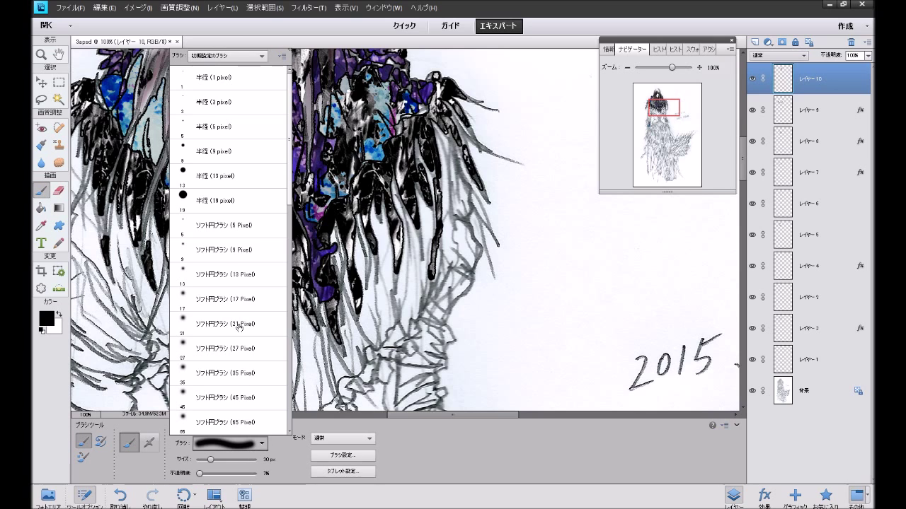
pyautogui.click(238, 202)
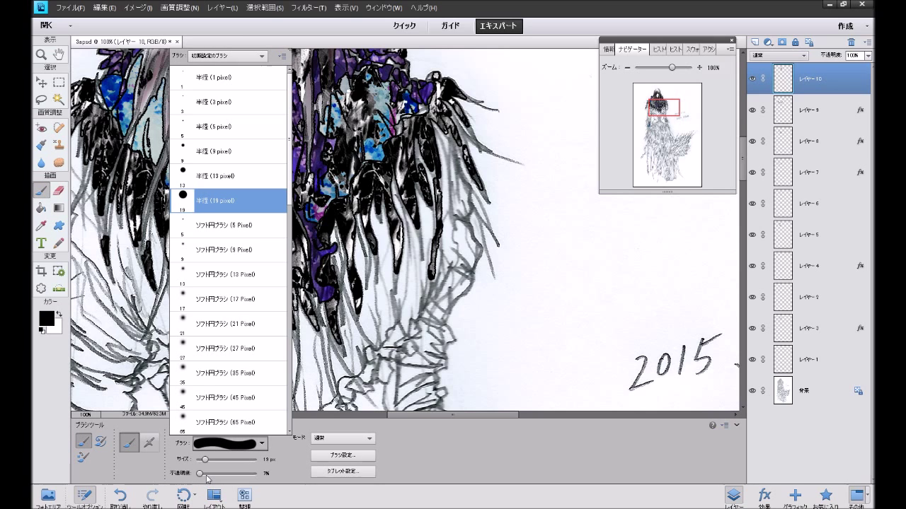
pyautogui.moveTo(203, 474); pyautogui.dragTo(256, 473)
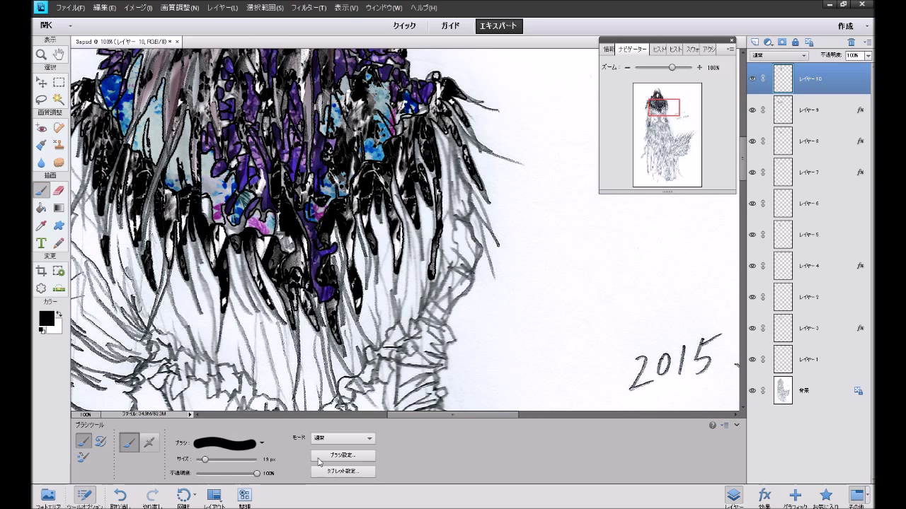
pyautogui.click(823, 391)
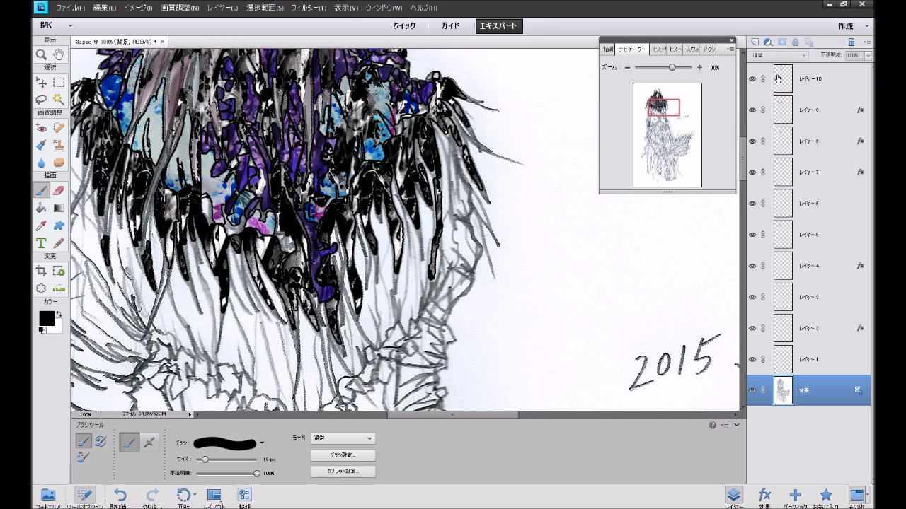
pyautogui.click(755, 44)
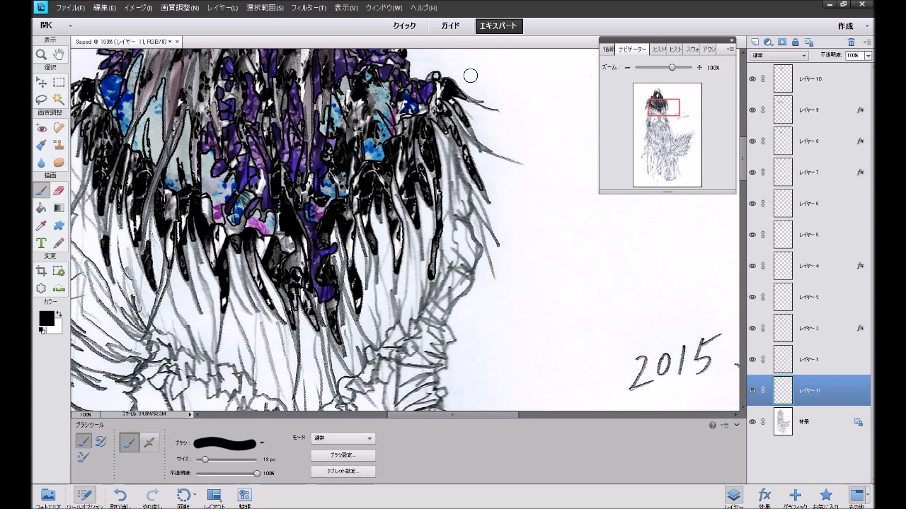
# Paint black shading over the neck and chest fur on Layer 11, undoing the last fur stroke.
pyautogui.moveTo(667, 107); pyautogui.dragTo(667, 99)
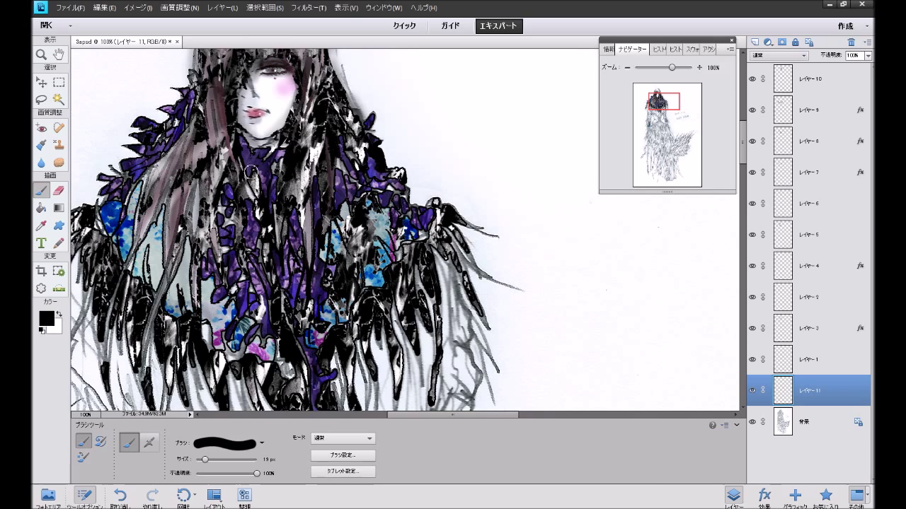
pyautogui.moveTo(248, 154)
pyautogui.mouseDown()
pyautogui.moveTo(279, 145)
pyautogui.moveTo(244, 153)
pyautogui.moveTo(273, 149)
pyautogui.moveTo(243, 157)
pyautogui.moveTo(267, 174)
pyautogui.mouseUp()
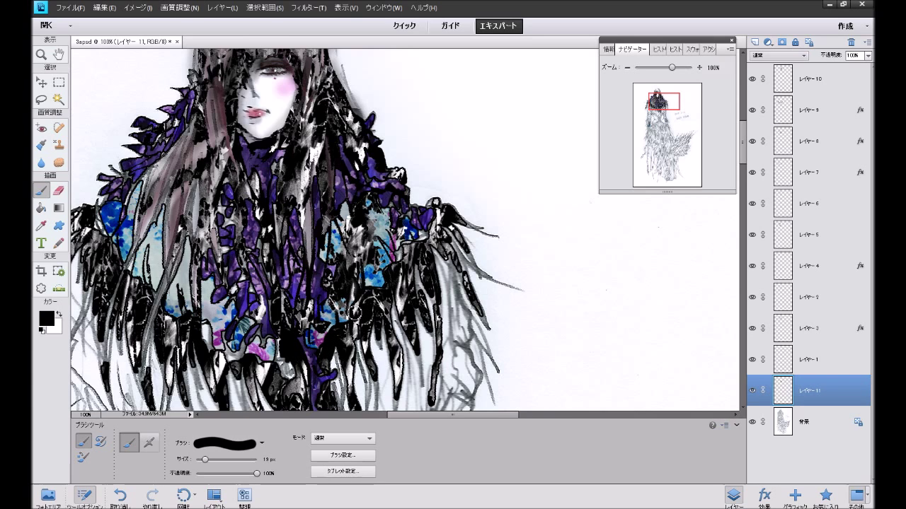
pyautogui.moveTo(400, 247)
pyautogui.mouseDown()
pyautogui.moveTo(438, 213)
pyautogui.moveTo(380, 206)
pyautogui.mouseUp()
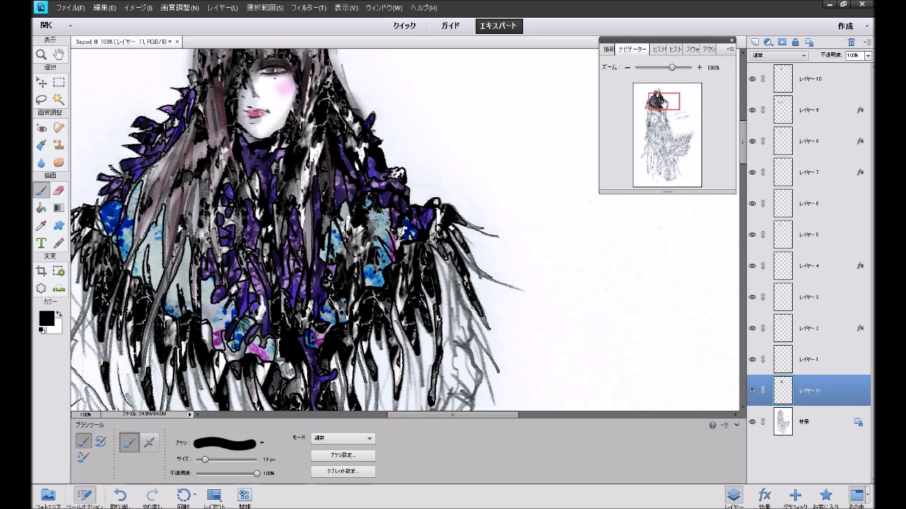
pyautogui.moveTo(665, 106); pyautogui.dragTo(635, 132)
pyautogui.moveTo(453, 311)
pyautogui.mouseDown()
pyautogui.moveTo(429, 327)
pyautogui.moveTo(425, 296)
pyautogui.moveTo(442, 338)
pyautogui.mouseUp()
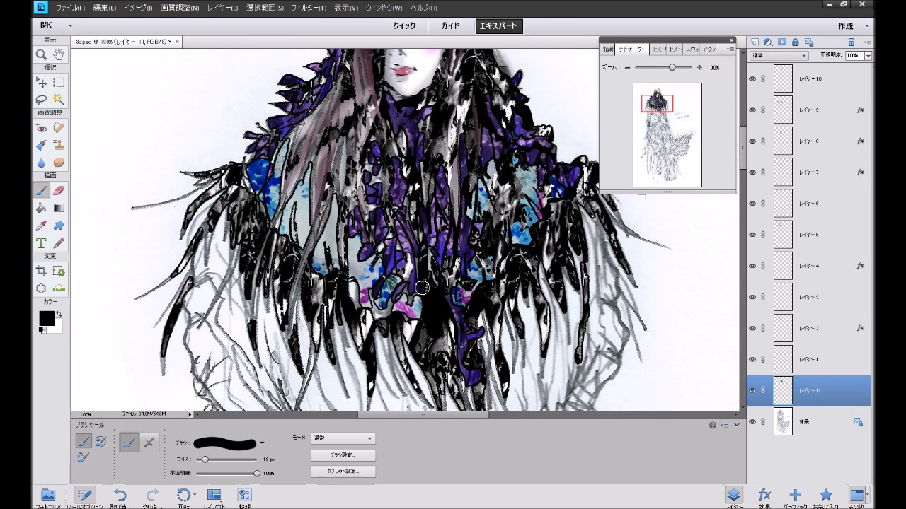
pyautogui.moveTo(421, 297); pyautogui.dragTo(405, 284)
pyautogui.hotkey('ctrl', 'z')
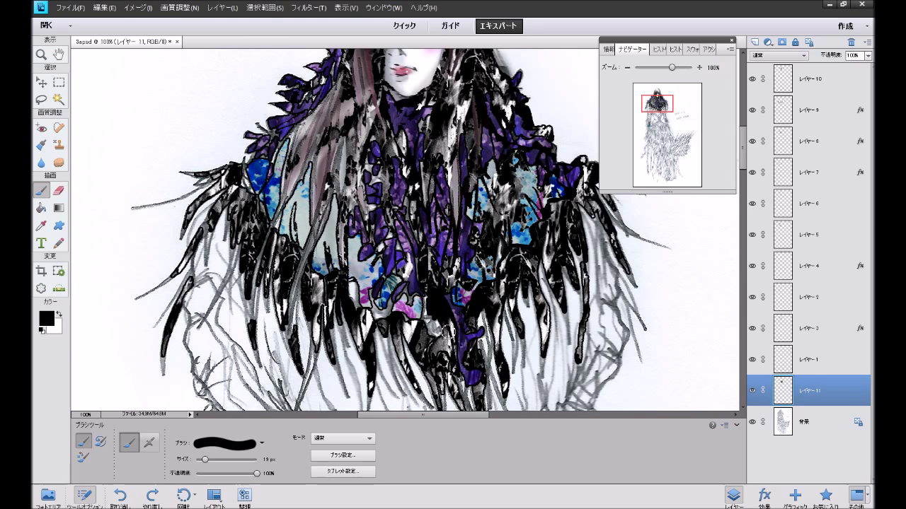
pyautogui.press('k')
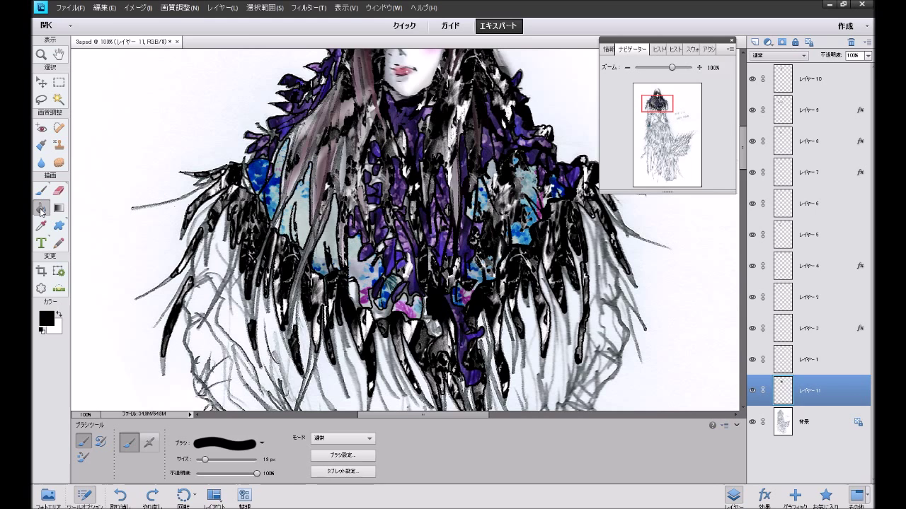
pyautogui.click(816, 85)
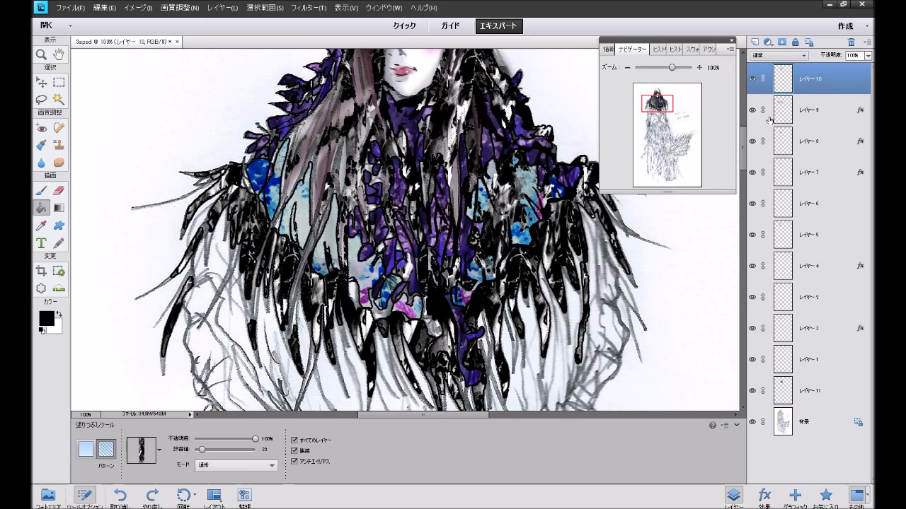
pyautogui.click(429, 323)
pyautogui.hotkey('ctrl', 'z')
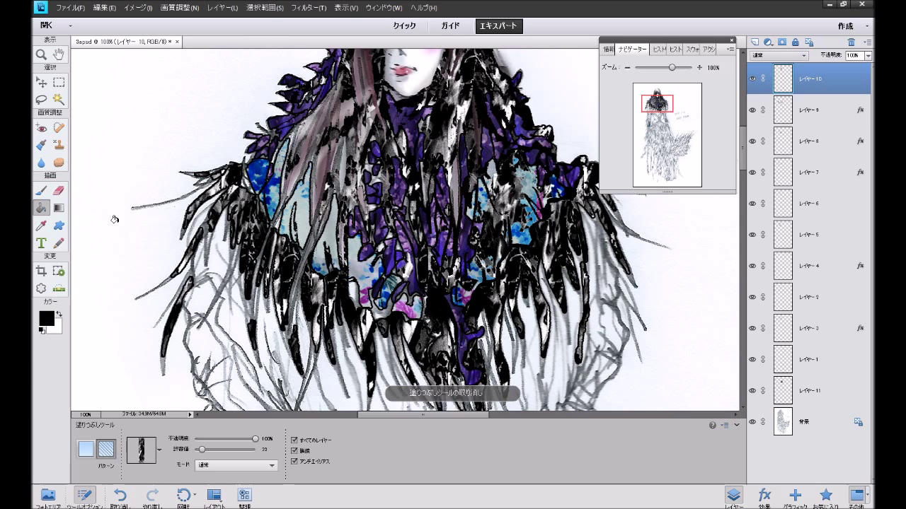
pyautogui.click(41, 190)
pyautogui.click(829, 392)
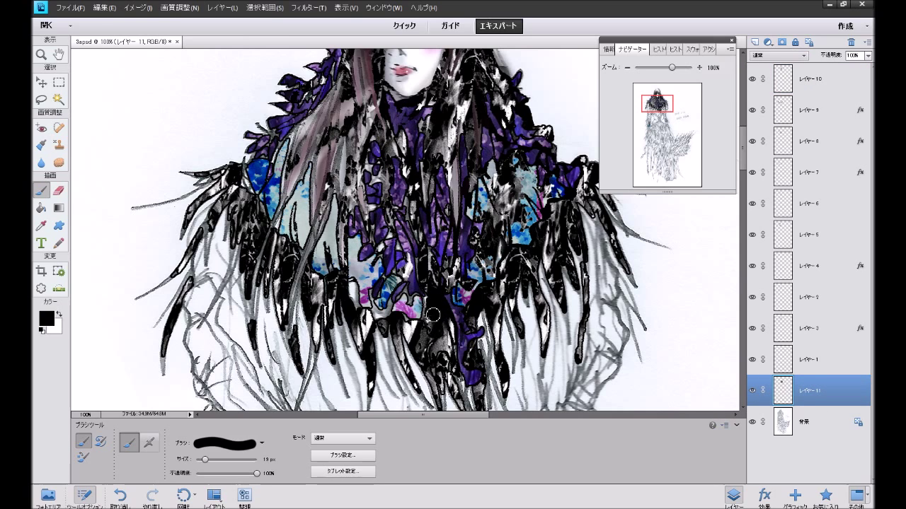
# Paint black strokes on Layer 11 over the lower fur's pink and light patches.
pyautogui.moveTo(433, 315); pyautogui.dragTo(422, 289)
pyautogui.moveTo(428, 336)
pyautogui.mouseDown()
pyautogui.moveTo(437, 358)
pyautogui.moveTo(456, 354)
pyautogui.mouseUp()
pyautogui.moveTo(427, 309)
pyautogui.mouseDown()
pyautogui.moveTo(409, 303)
pyautogui.moveTo(403, 315)
pyautogui.moveTo(382, 304)
pyautogui.moveTo(370, 277)
pyautogui.moveTo(408, 285)
pyautogui.moveTo(391, 212)
pyautogui.moveTo(416, 232)
pyautogui.mouseUp()
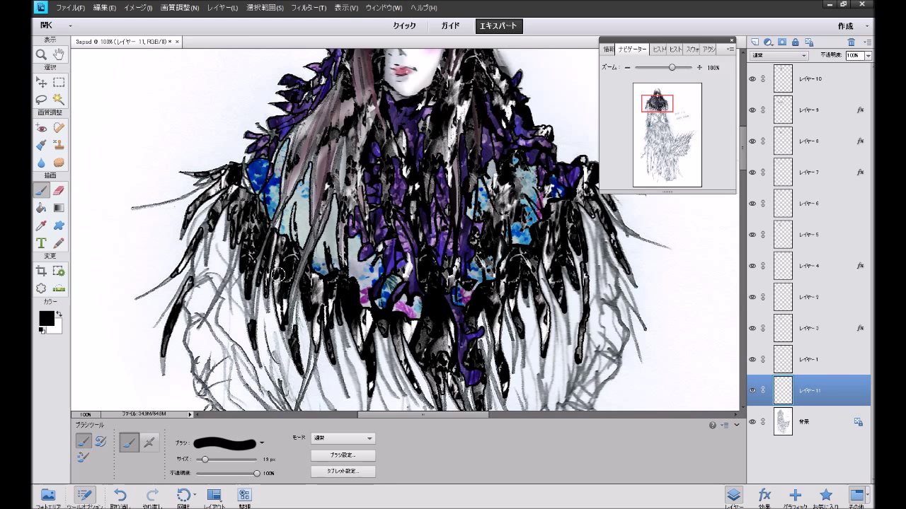
pyautogui.moveTo(291, 226); pyautogui.dragTo(264, 209)
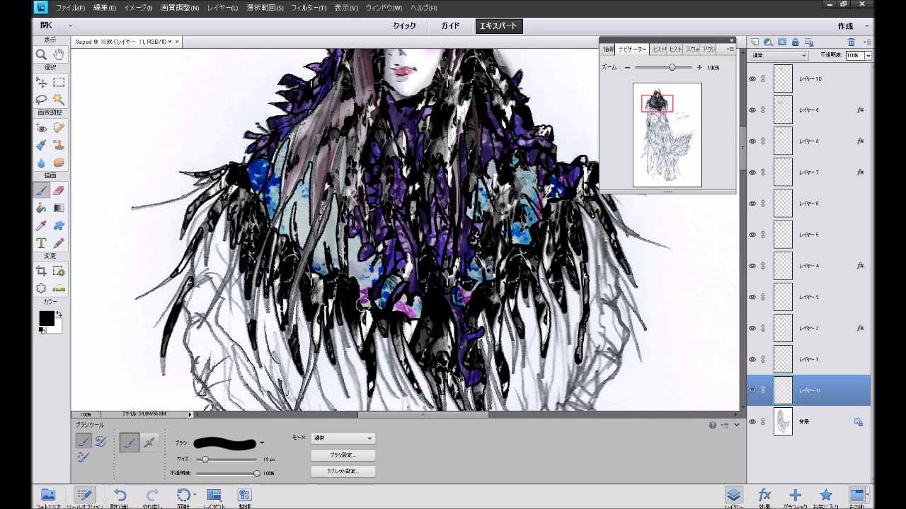
pyautogui.moveTo(362, 305); pyautogui.dragTo(360, 323)
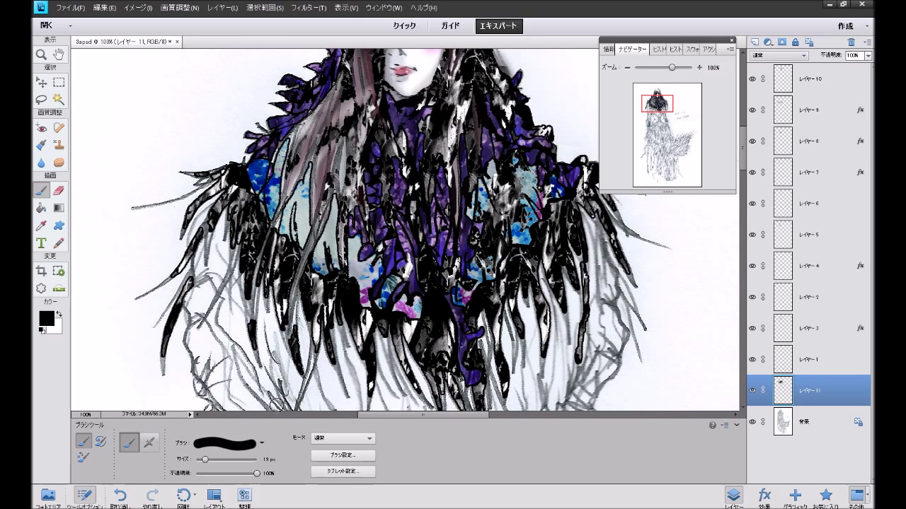
pyautogui.scroll(3, 409, 310)
pyautogui.scroll(2, 409, 309)
pyautogui.scroll(1, 409, 309)
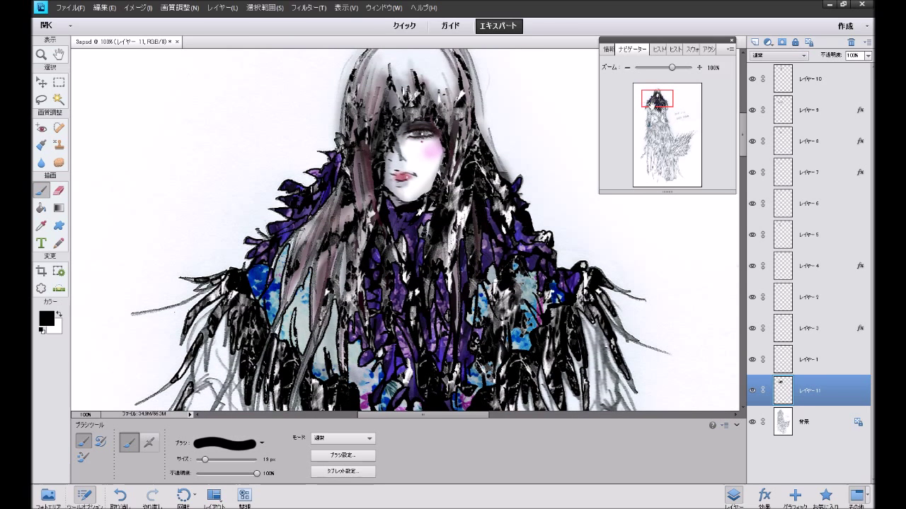
pyautogui.click(627, 68)
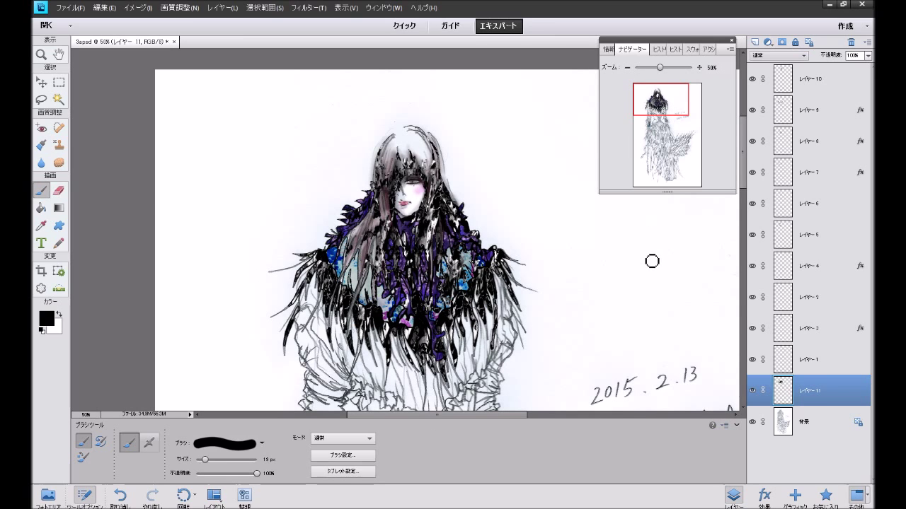
pyautogui.click(845, 111)
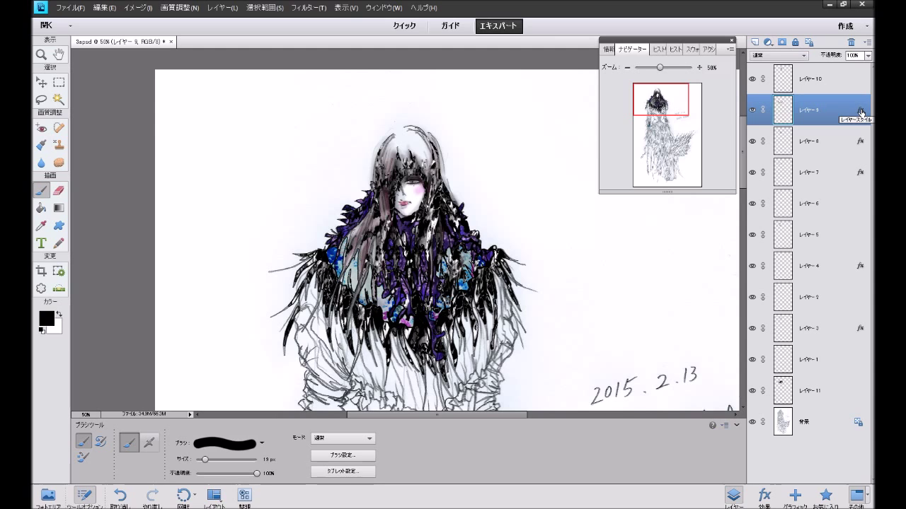
pyautogui.click(753, 111)
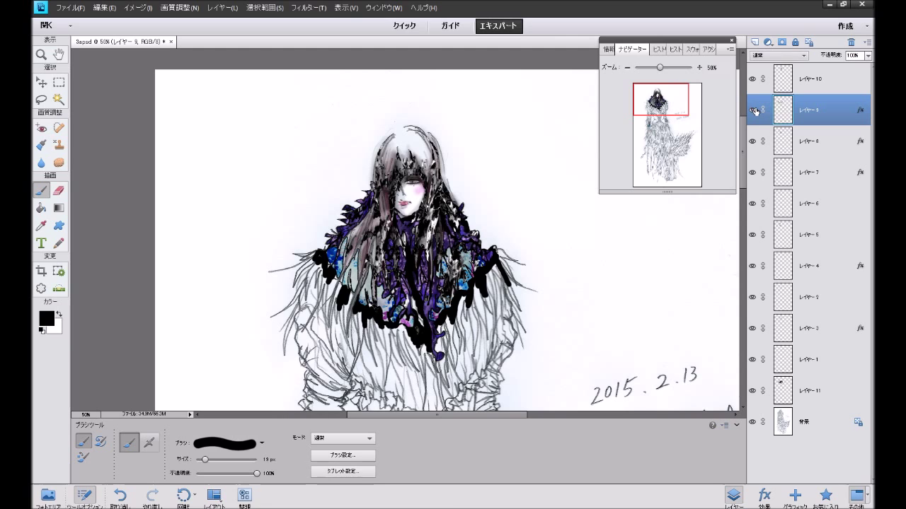
pyautogui.click(753, 110)
pyautogui.click(752, 141)
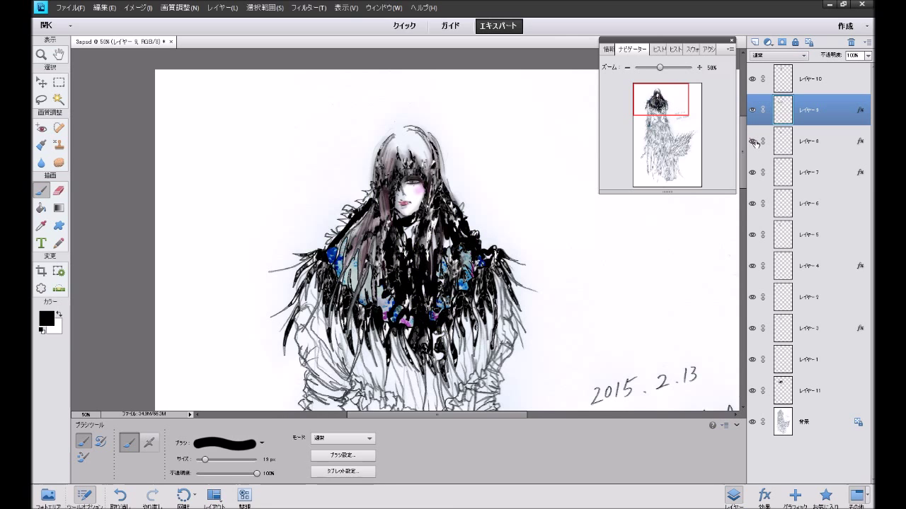
pyautogui.click(752, 141)
pyautogui.click(814, 147)
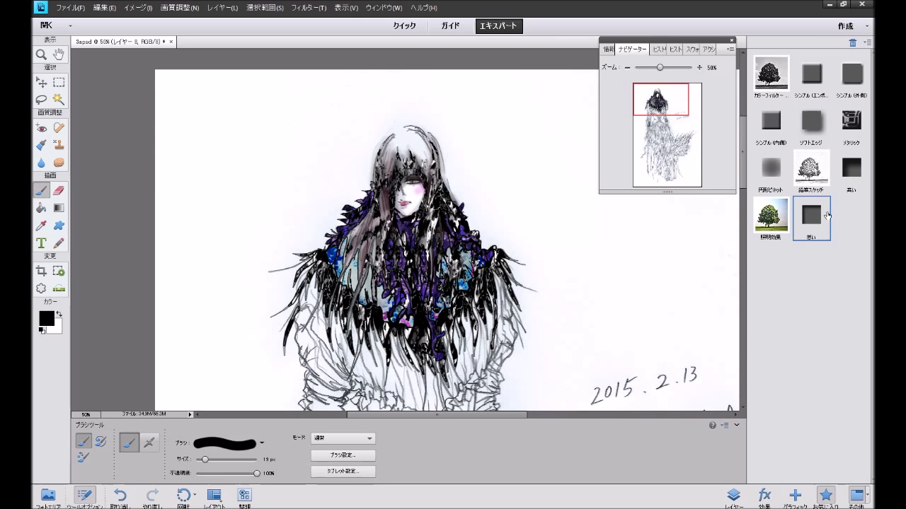
pyautogui.click(812, 134)
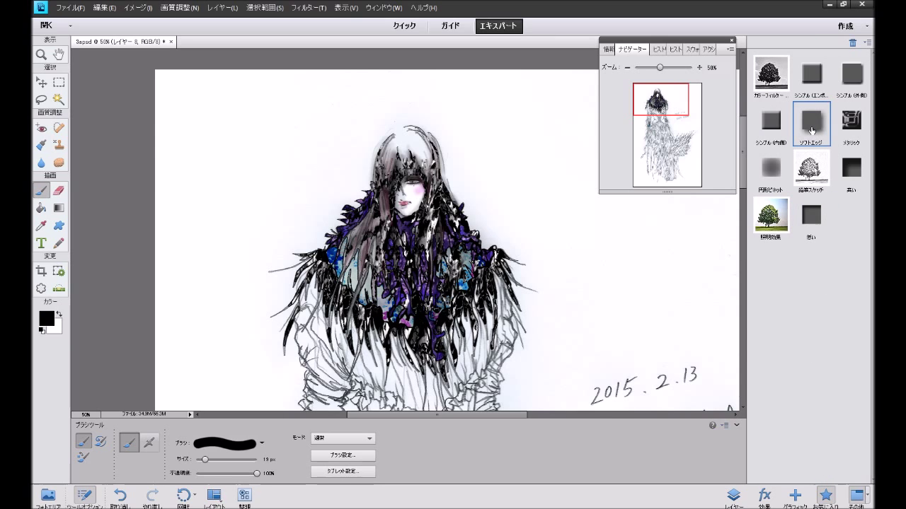
pyautogui.moveTo(812, 130); pyautogui.dragTo(769, 359)
pyautogui.click(735, 495)
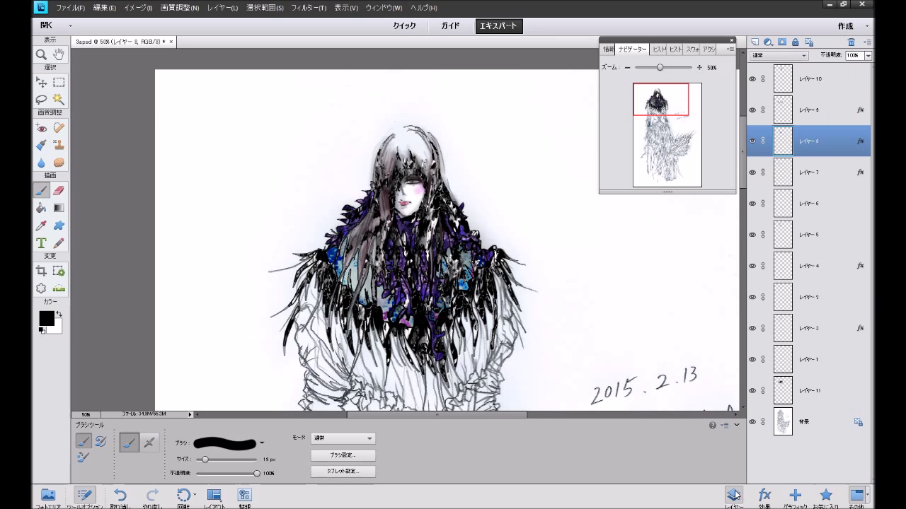
pyautogui.scroll(-1, 652, 316)
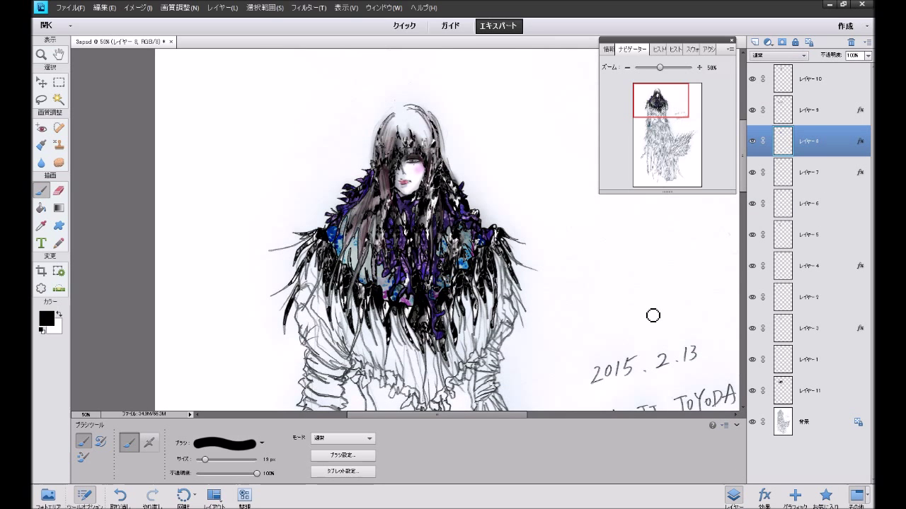